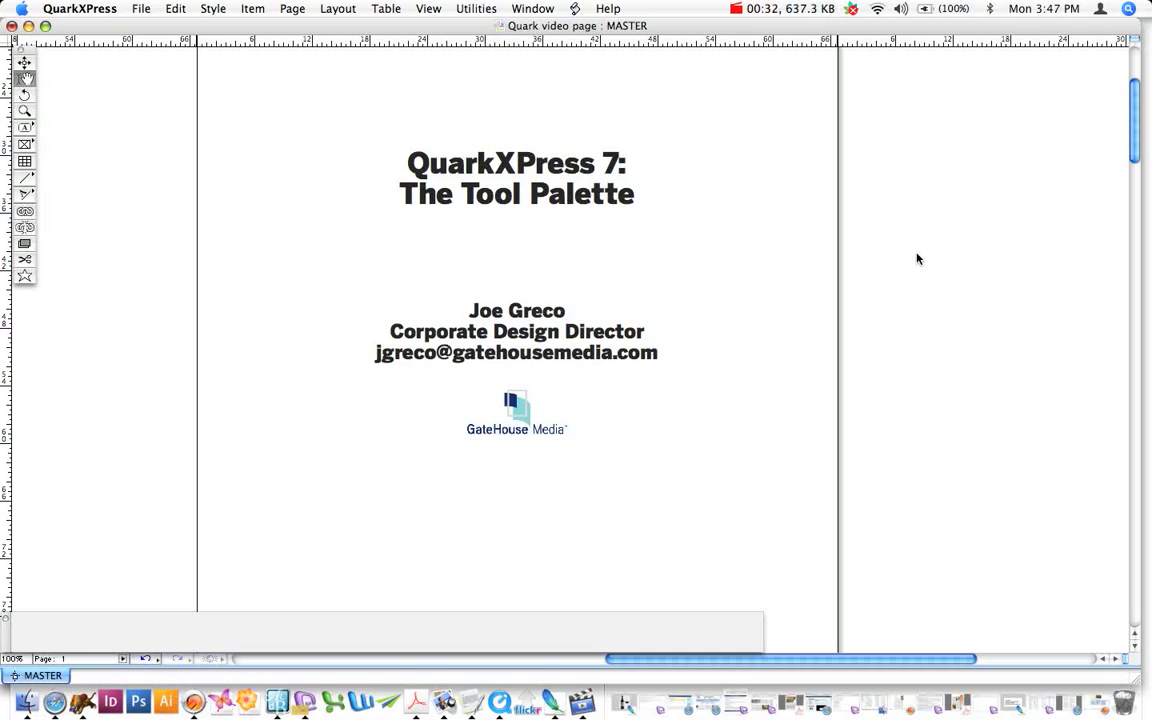
Select the text box and the empty box beside it with the Item tool and move them together to about X 15p, Y 20p10
scroll(917, 259, "down", 15)
scroll(917, 259, "left", 2)
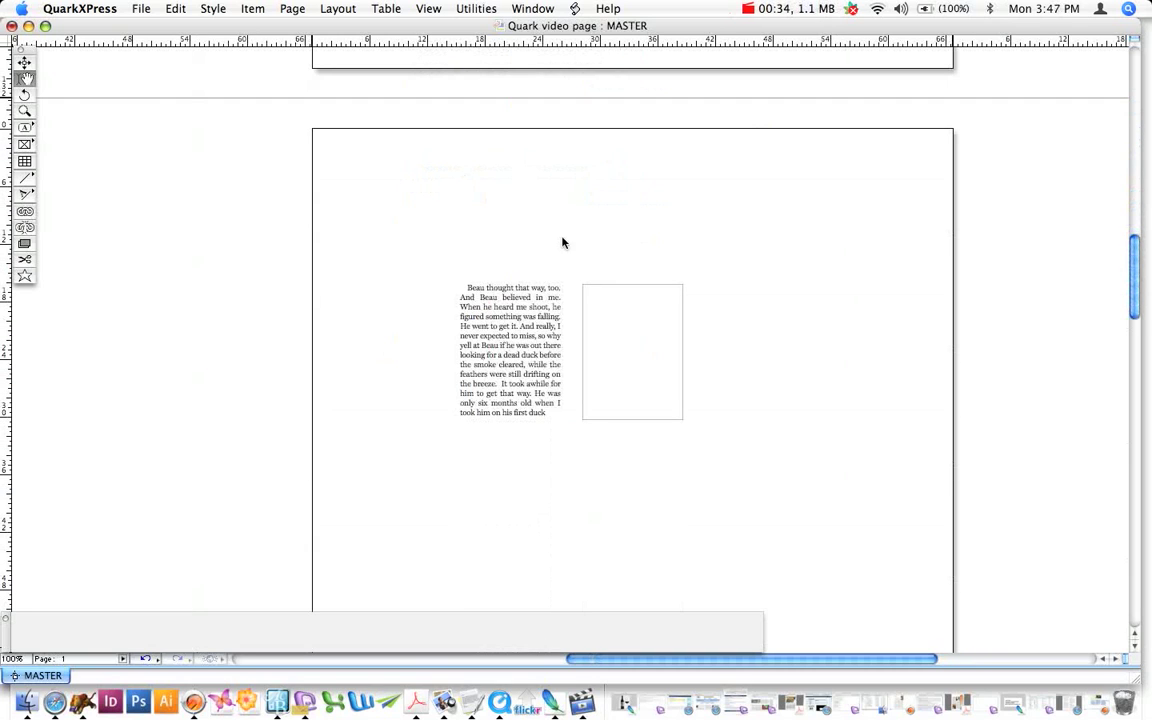
left_click(24, 62)
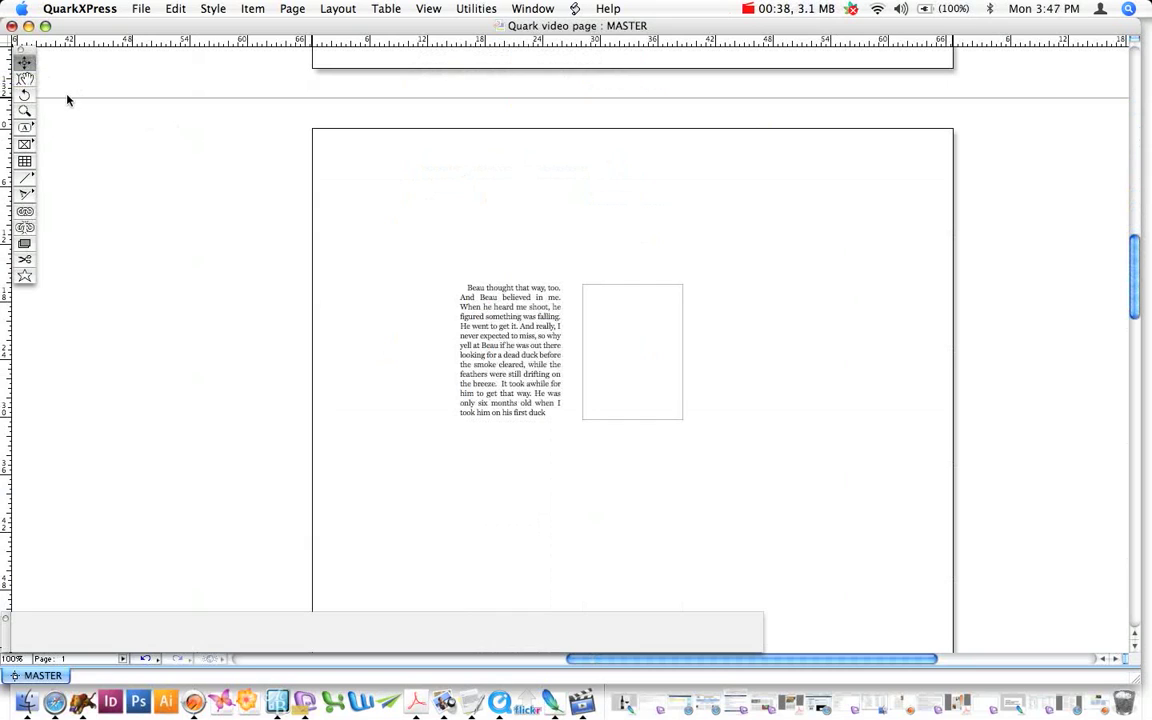
left_click_drag(31, 52, 254, 208)
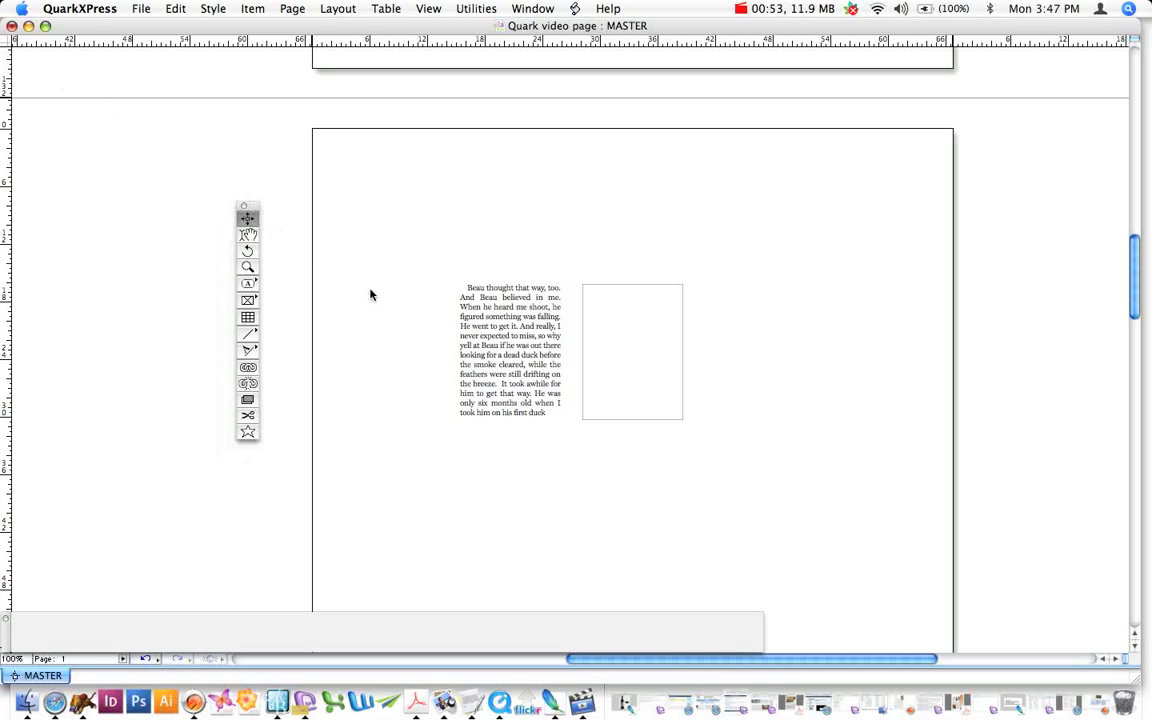
left_click_drag(401, 312, 593, 395)
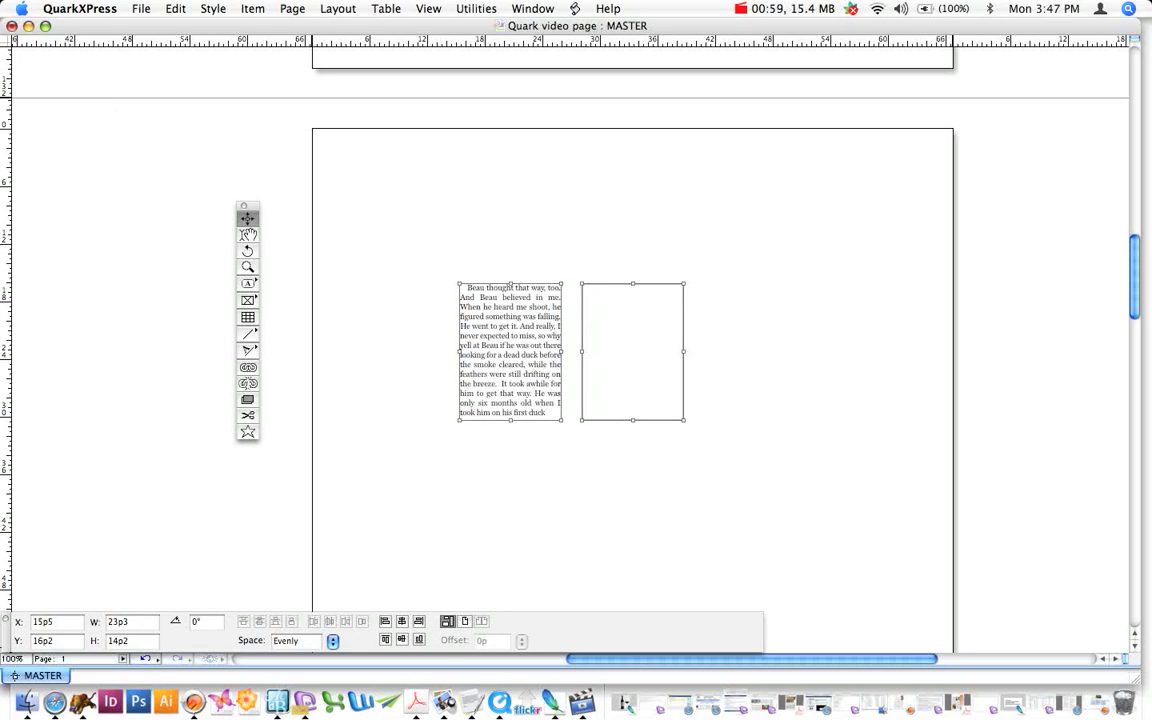
left_click_drag(597, 342, 594, 386)
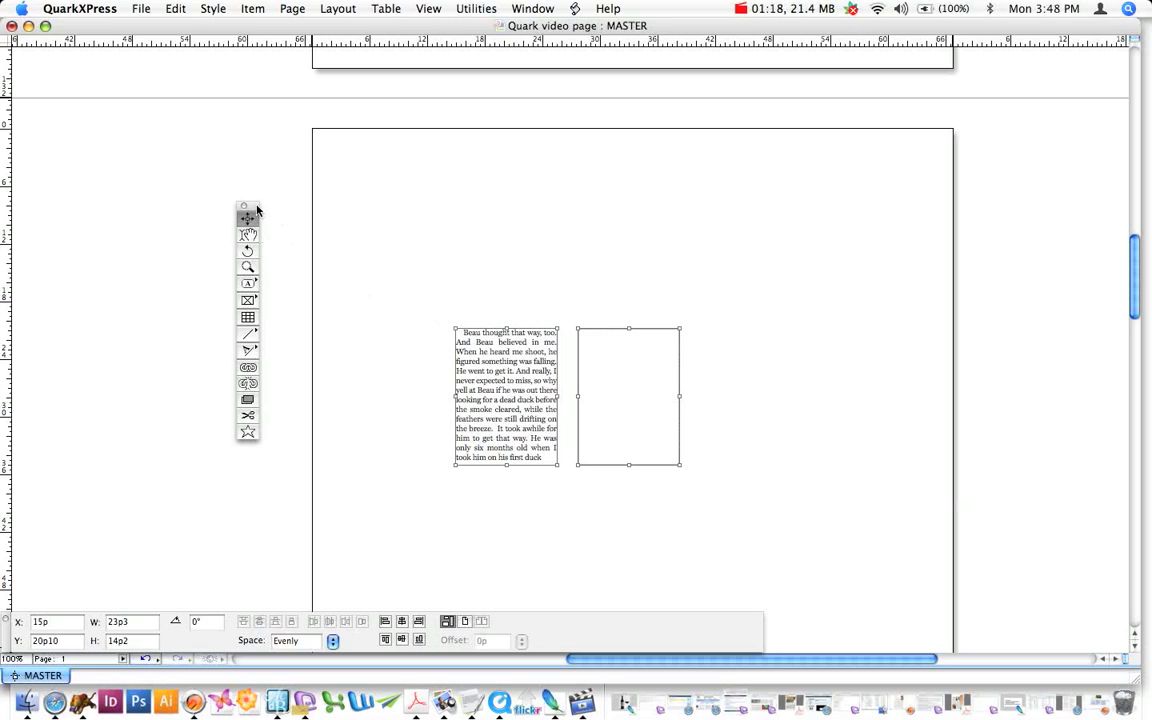
left_click_drag(256, 208, 36, 60)
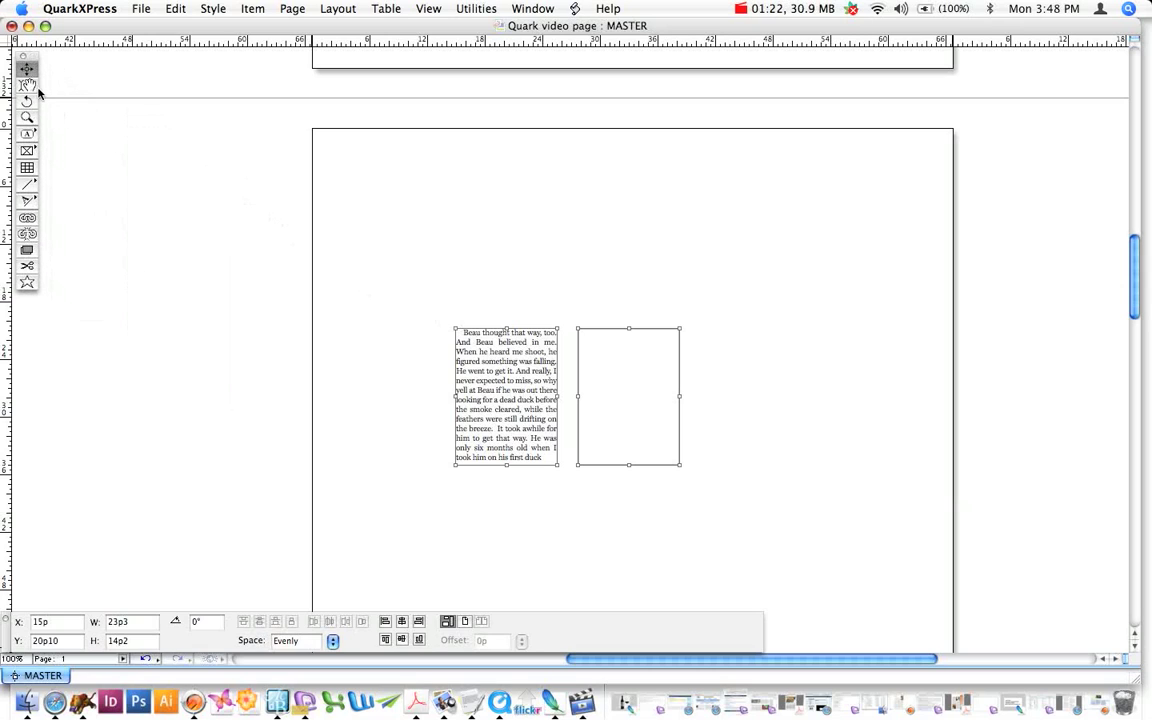
Use the Content tool to place the insertion point in the story text and select the passage from "heard me shoot" to "drifting"
left_click(29, 85)
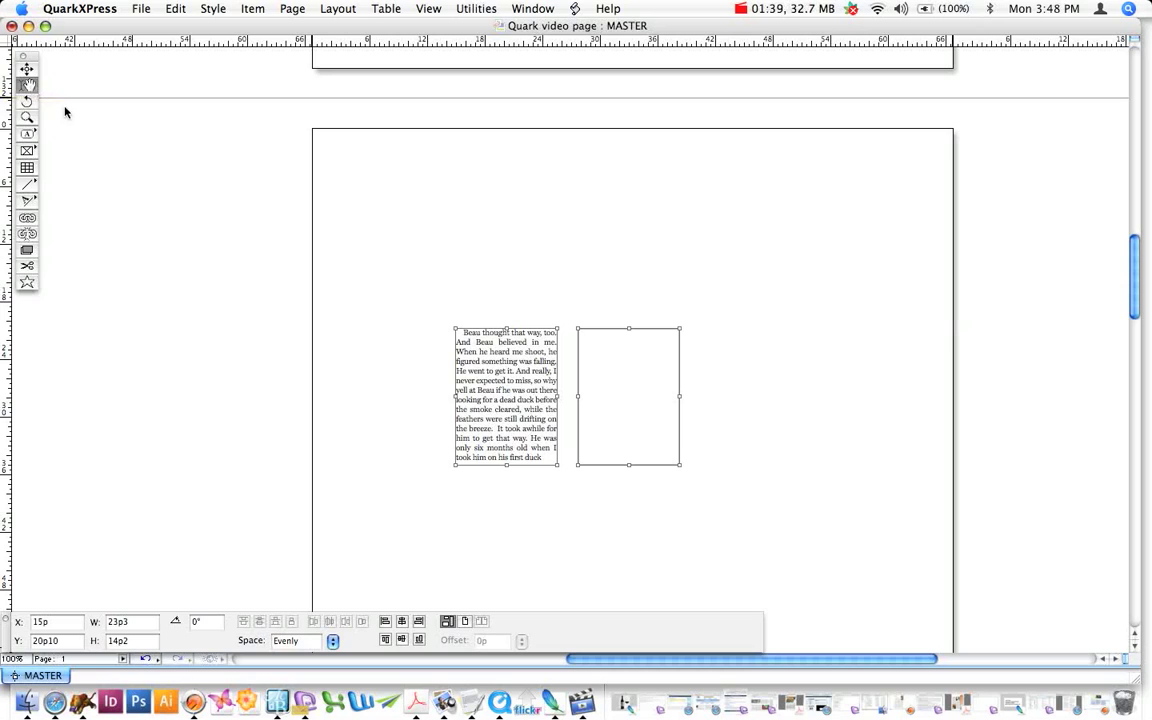
left_click(347, 301)
left_click(503, 362)
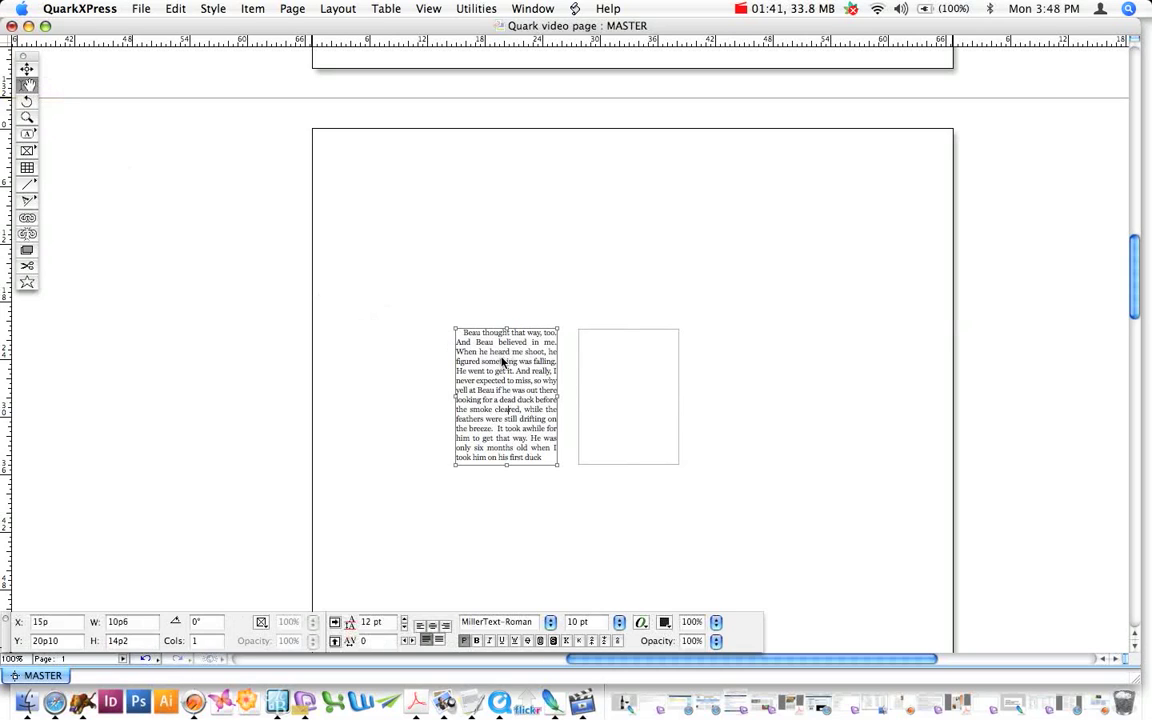
key("super+alt+shift+bracketleft")
key("super+alt+shift+bracketleft")
key("super+alt+shift+bracketleft")
key("super+alt+shift+bracketleft")
double_click(500, 352)
left_click_drag(500, 352, 528, 420)
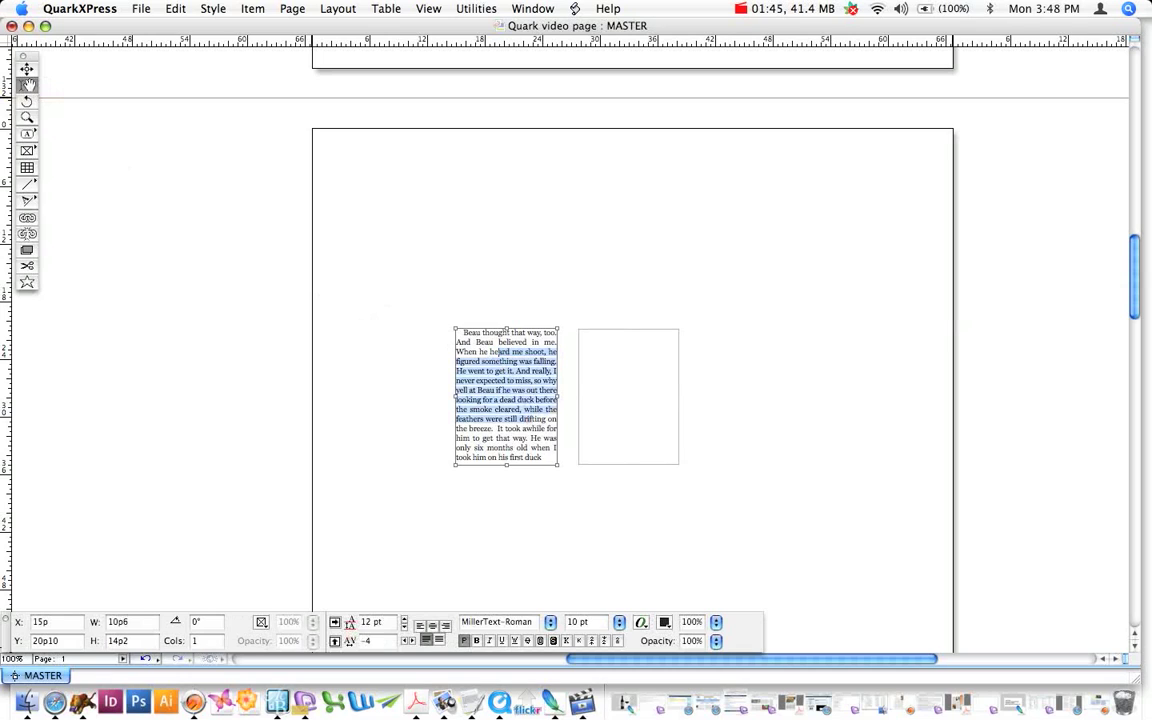
left_click(507, 383)
Select the empty picture box and the text box individually and together with the Content tool, and clear the selection
left_click(642, 380)
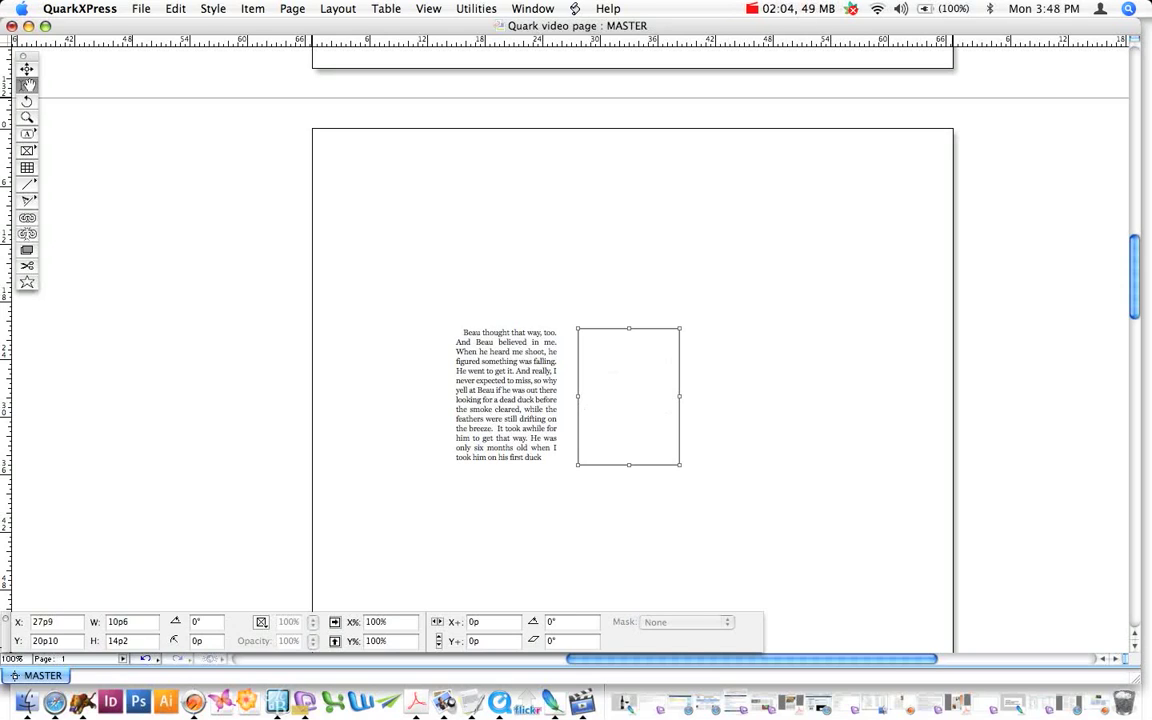
left_click(532, 386)
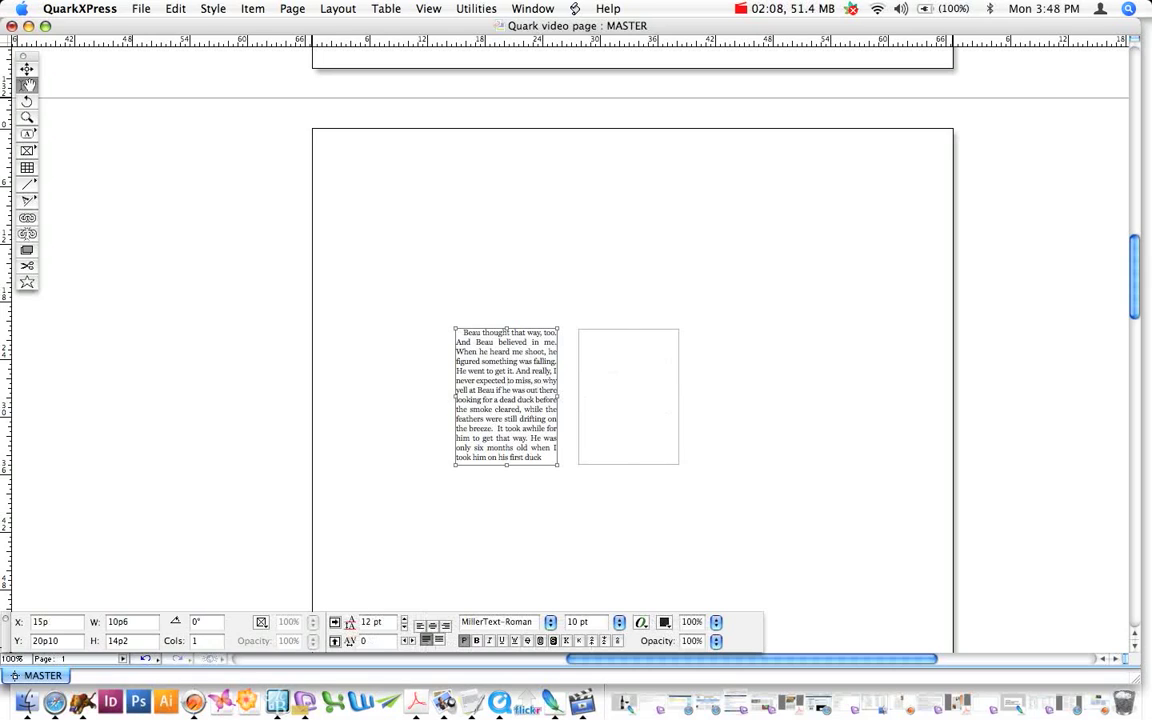
left_click_drag(424, 389, 636, 426)
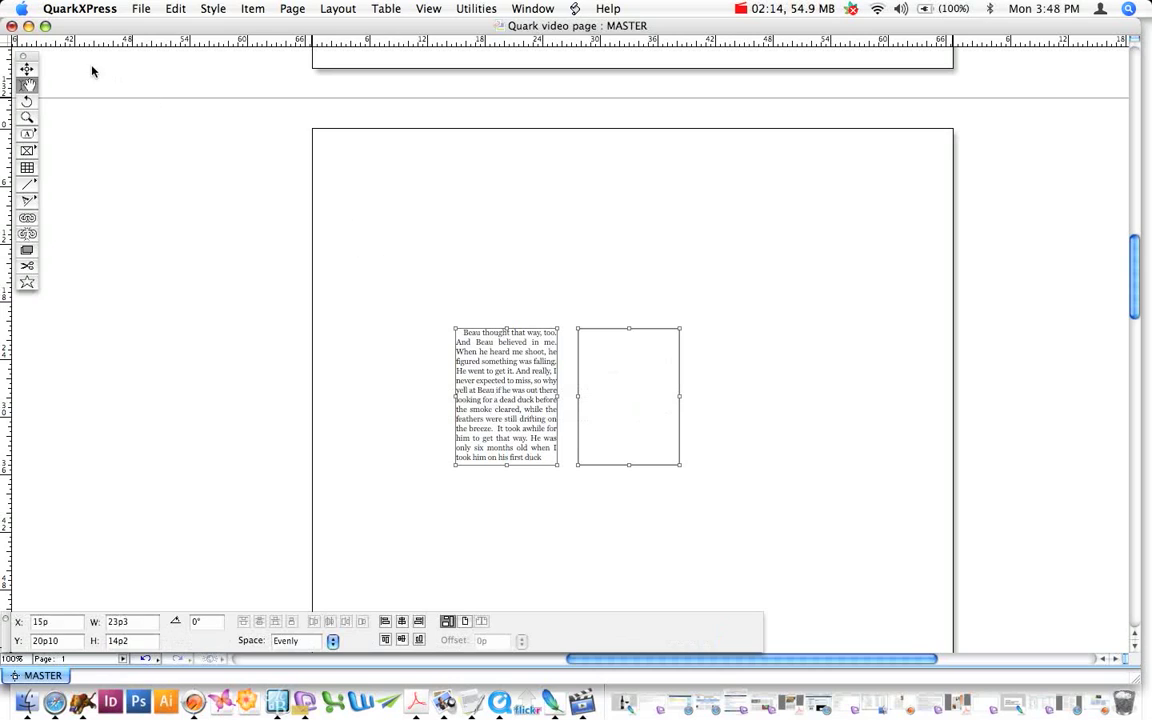
left_click(497, 313)
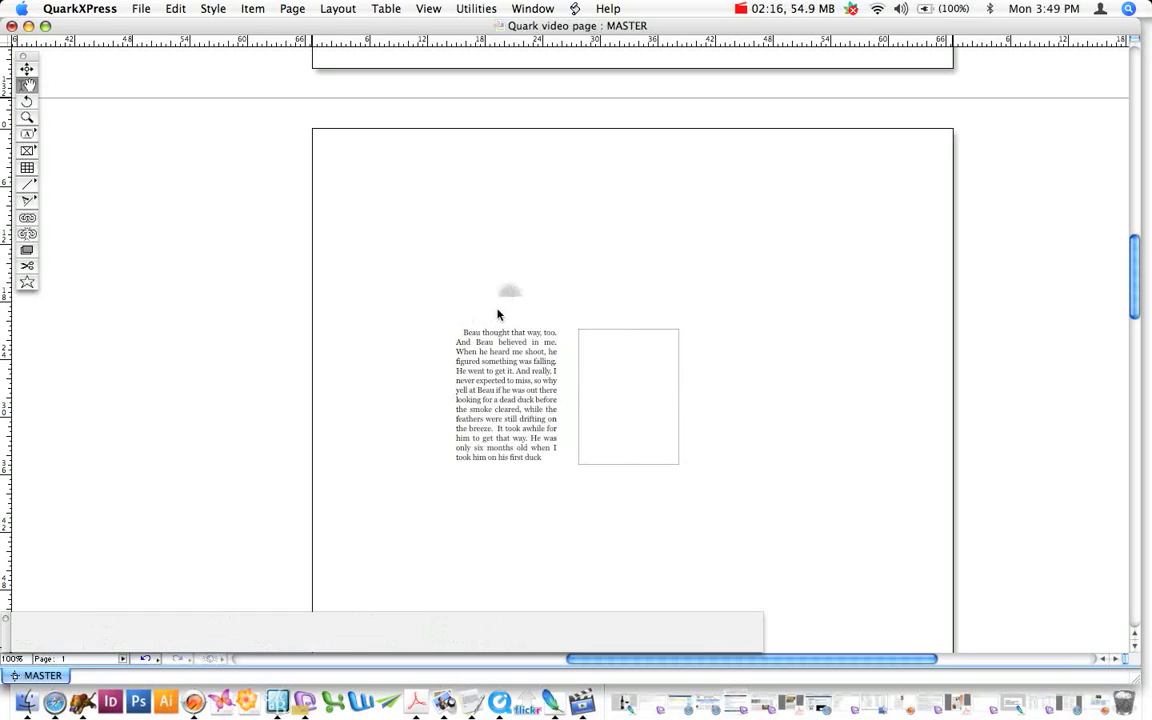
Rotate the empty picture box freehand to about -59° with the Rotation tool, and undo the rotation
left_click(28, 102)
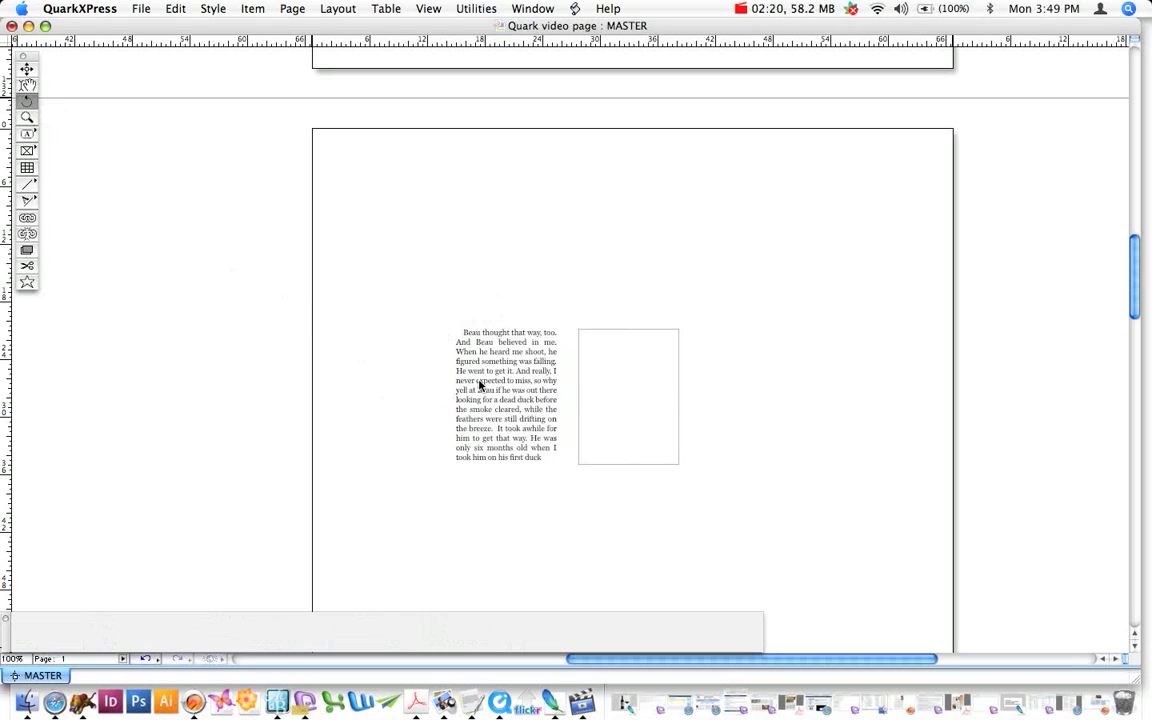
left_click(630, 391)
left_click_drag(666, 393, 705, 458)
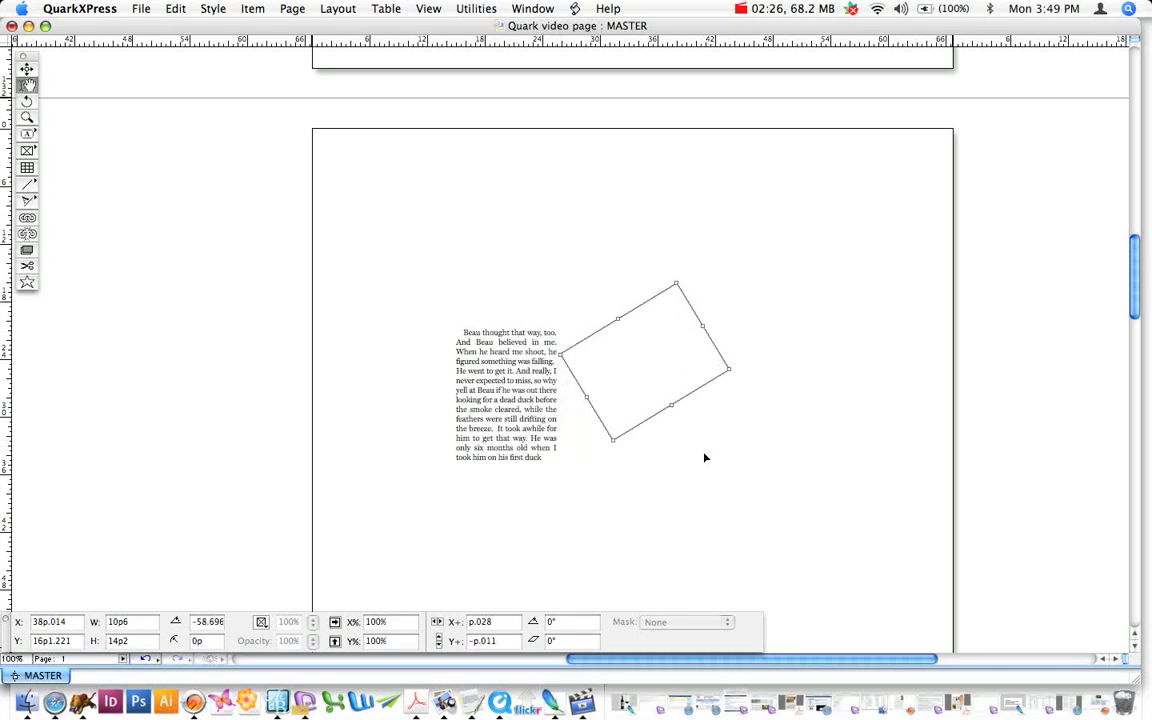
key("super+z")
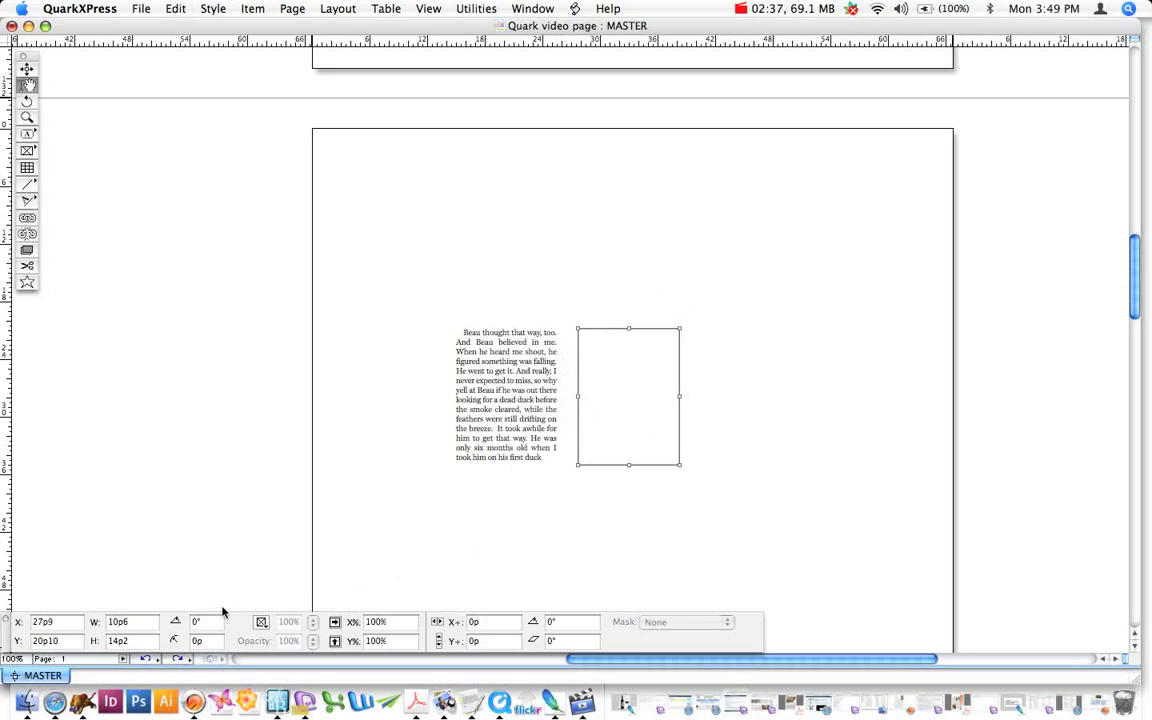
Set the empty picture box's rotation angle to exactly 2°, and undo the change
mouse_move(223, 614)
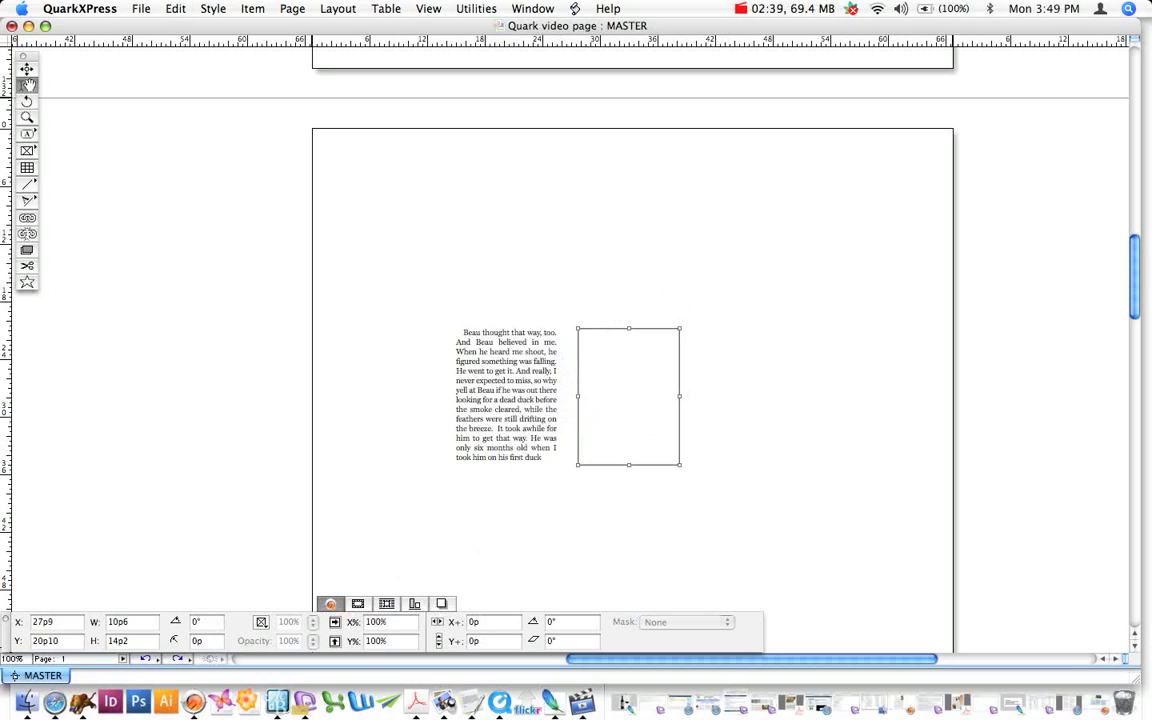
left_click(212, 622)
type("2")
key("Return")
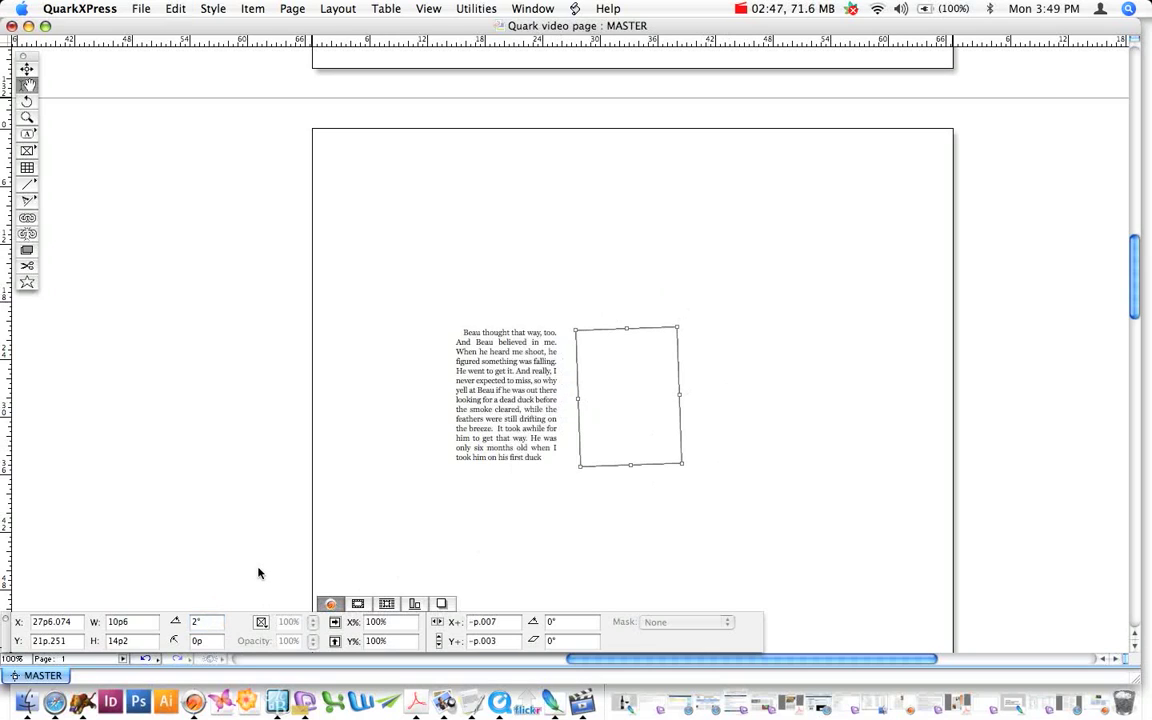
key("super+z")
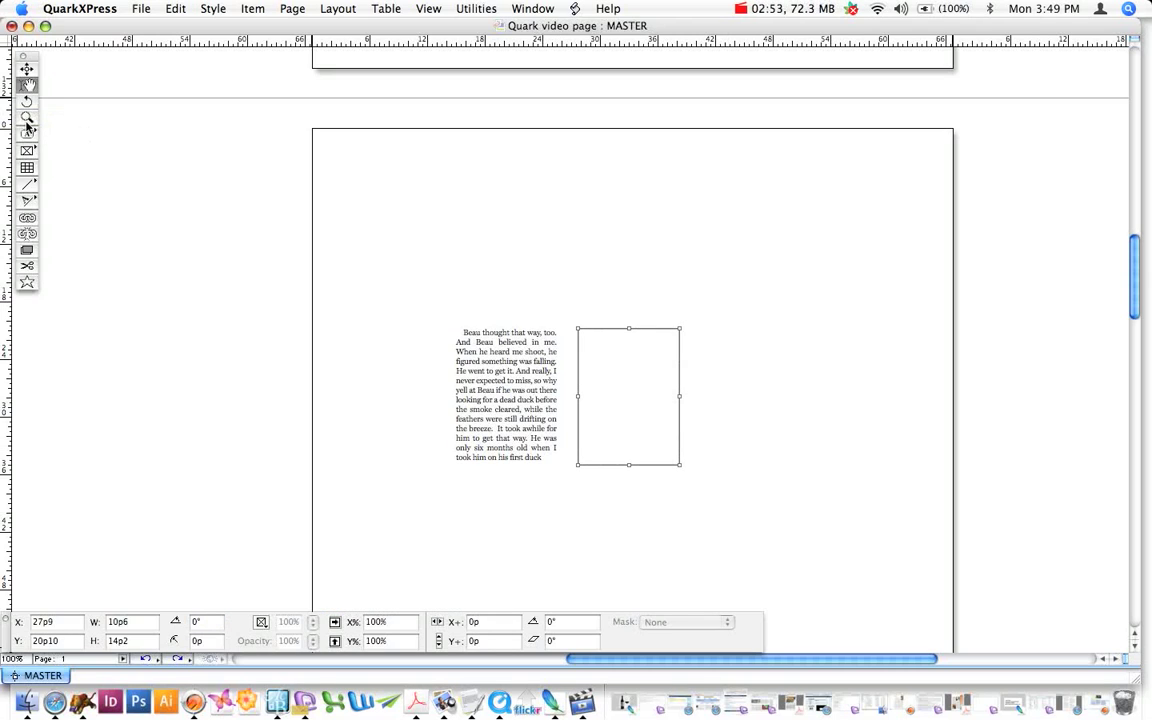
Bring the tool palette beside the text box and use the Zoom tool to magnify the picture box to 175% and return to 100%
left_click(27, 119)
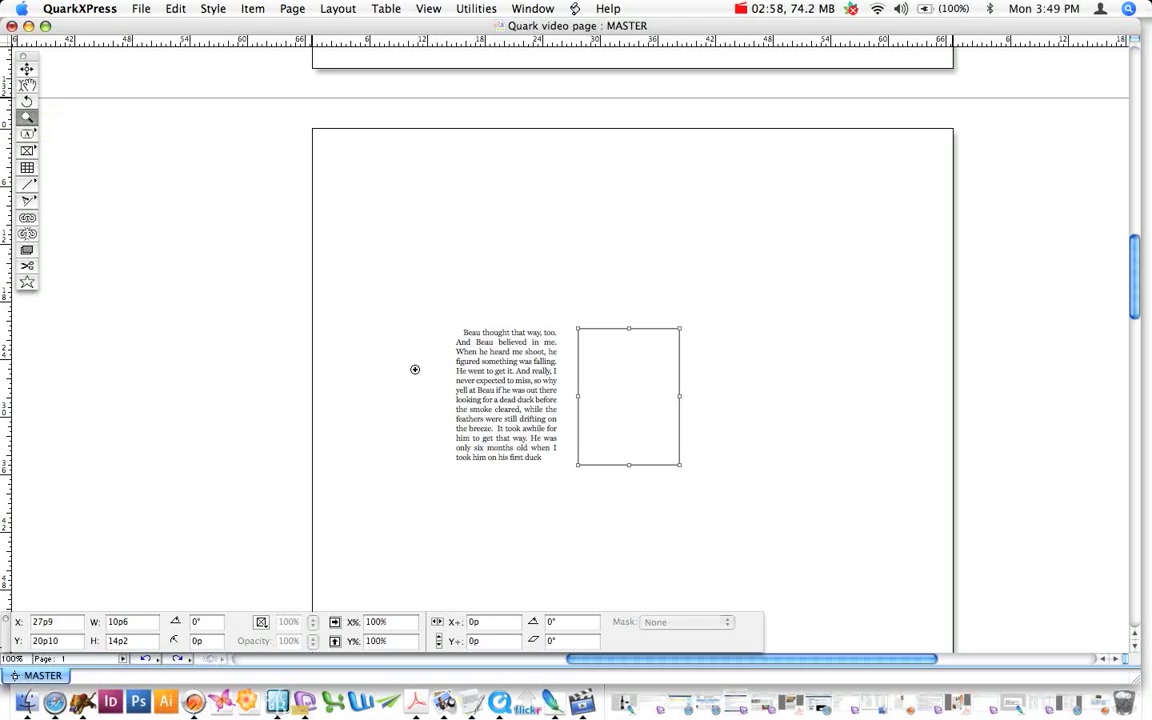
left_click_drag(33, 56, 385, 283)
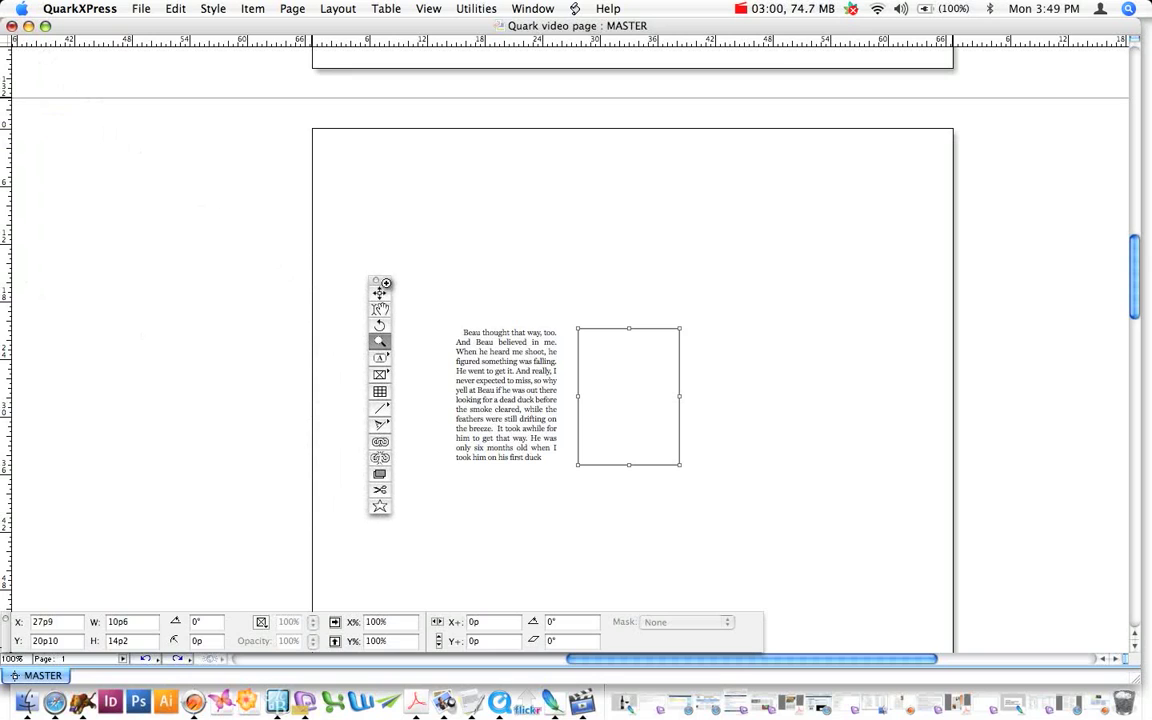
left_click(595, 376)
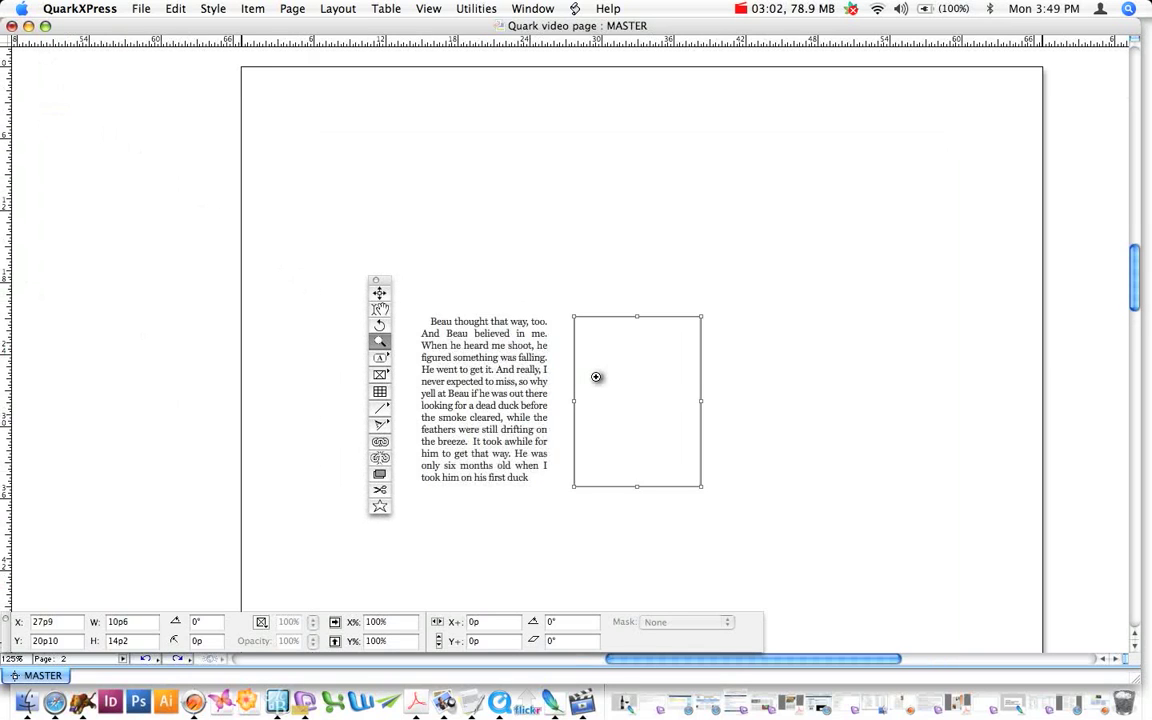
left_click(595, 376)
left_click(595, 376)
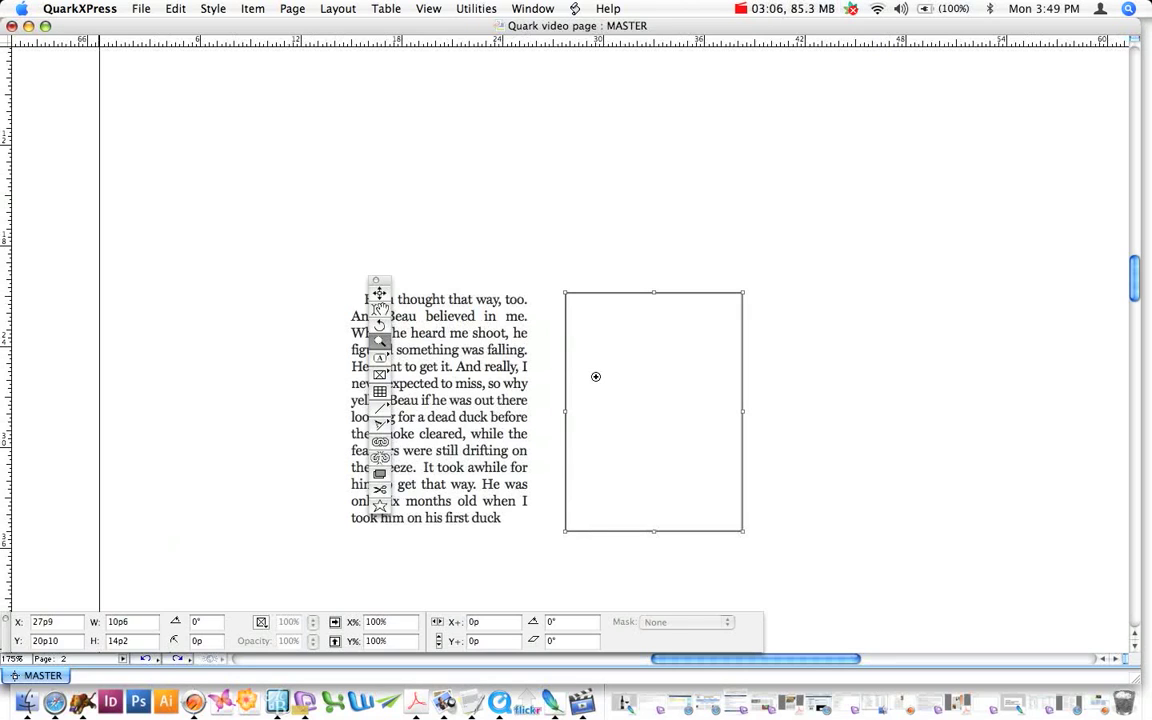
left_click(595, 376, "alt")
left_click(595, 376, "alt")
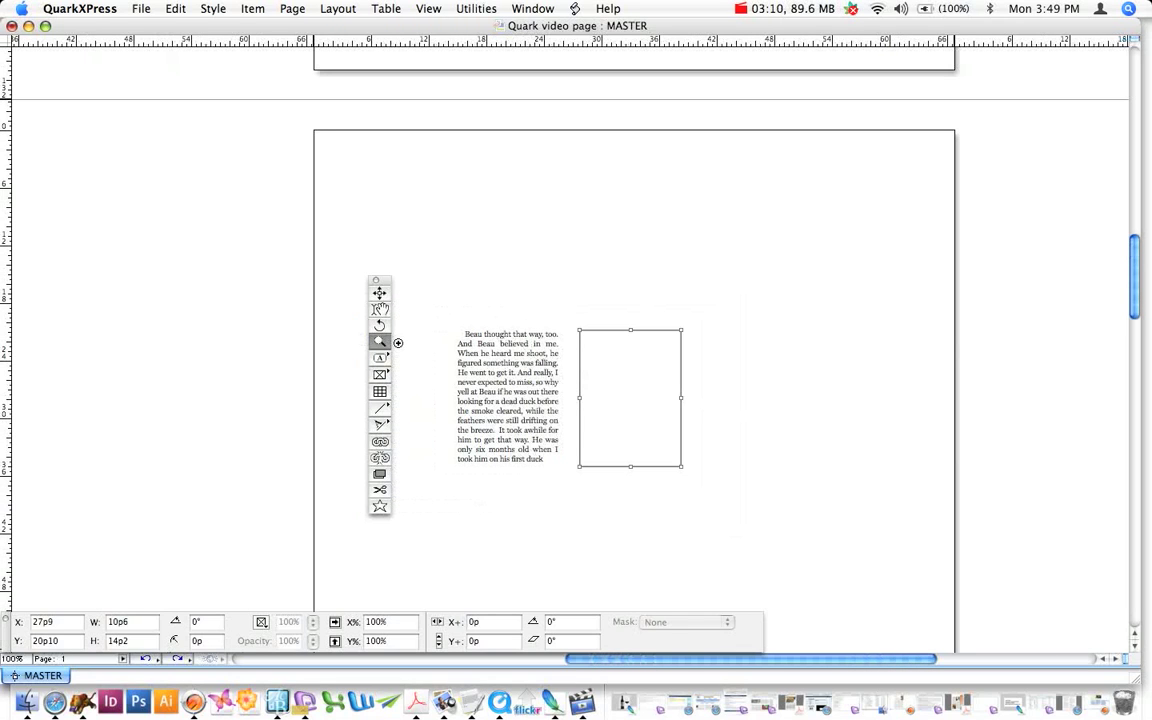
With the Content tool active, magnify the page to 200% and reduce the view to 125%
left_click(380, 309)
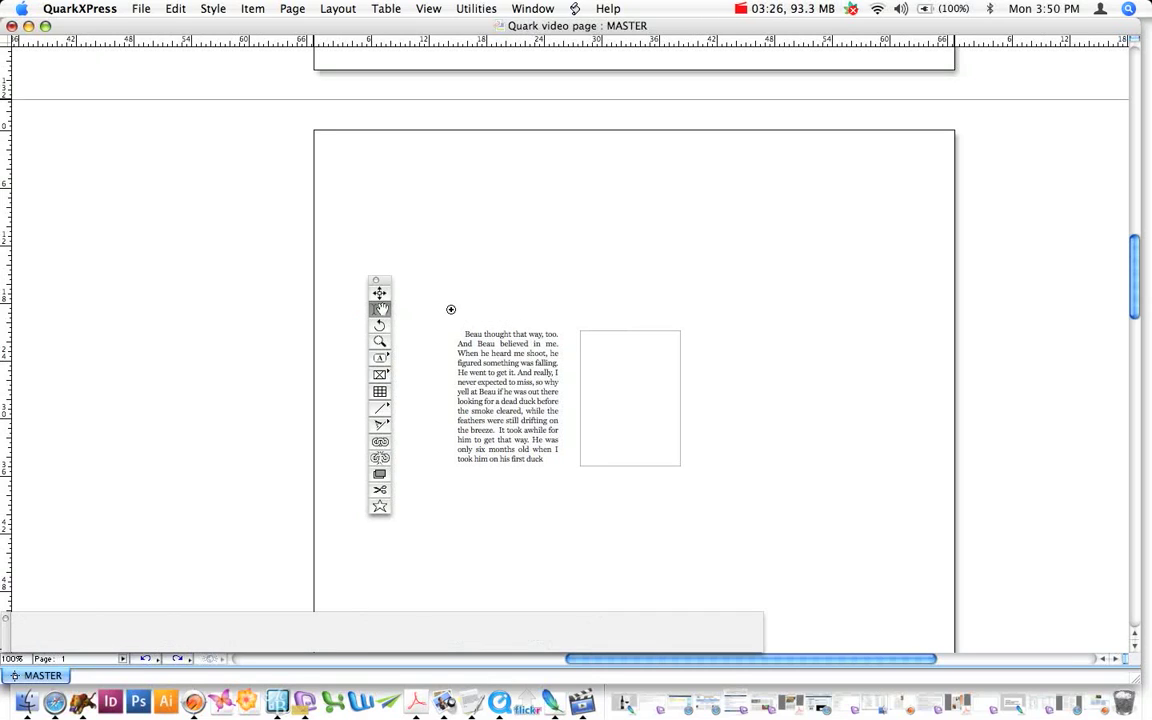
left_click(450, 309, "ctrl")
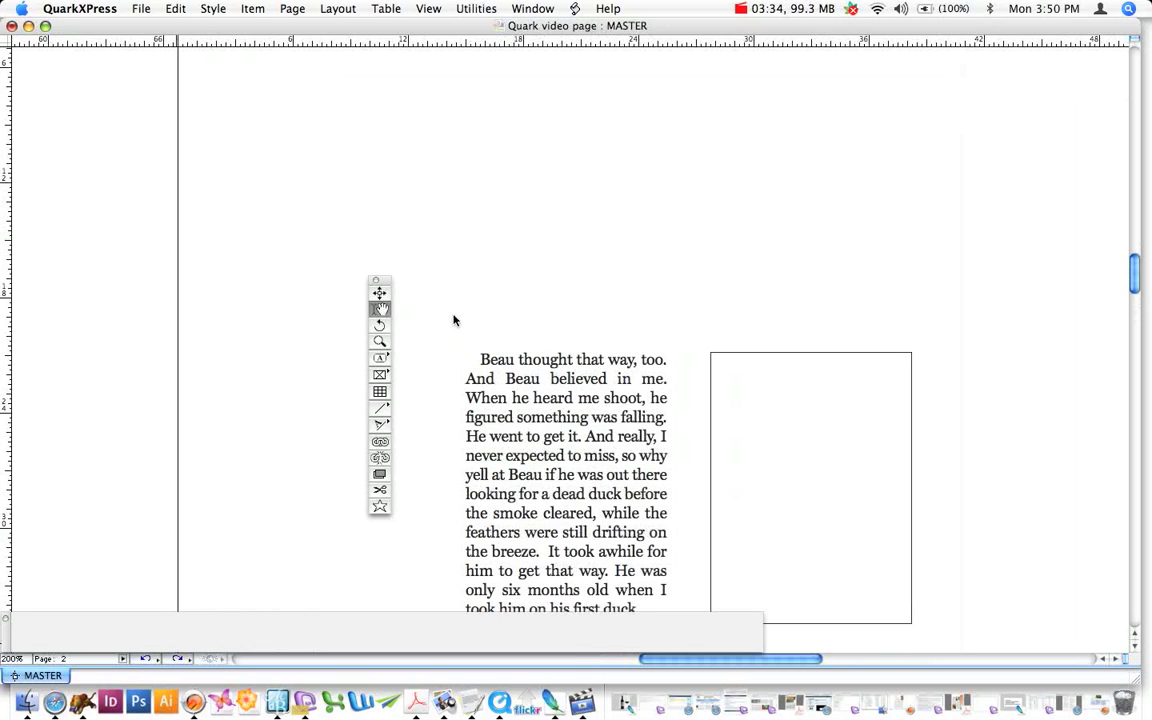
key("super+minus")
key("super+minus")
key("super+minus")
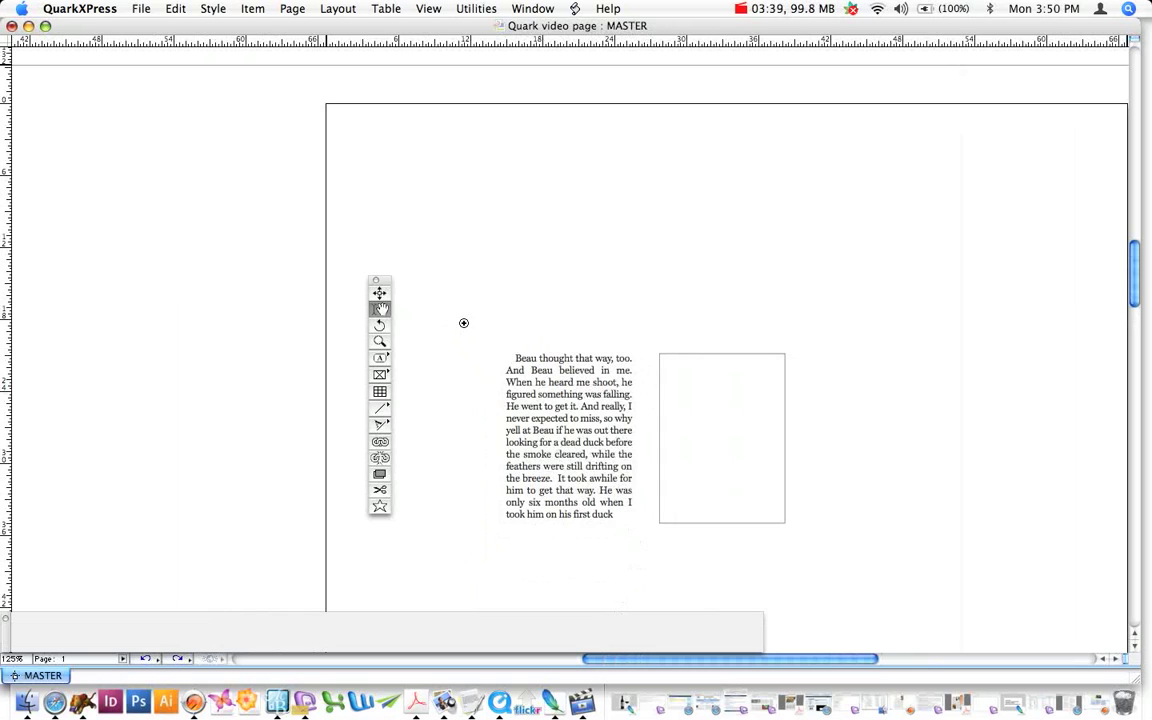
Magnify the area around the text and picture boxes to 333%, and return to a 98% view centred on them
left_click_drag(463, 320, 839, 540)
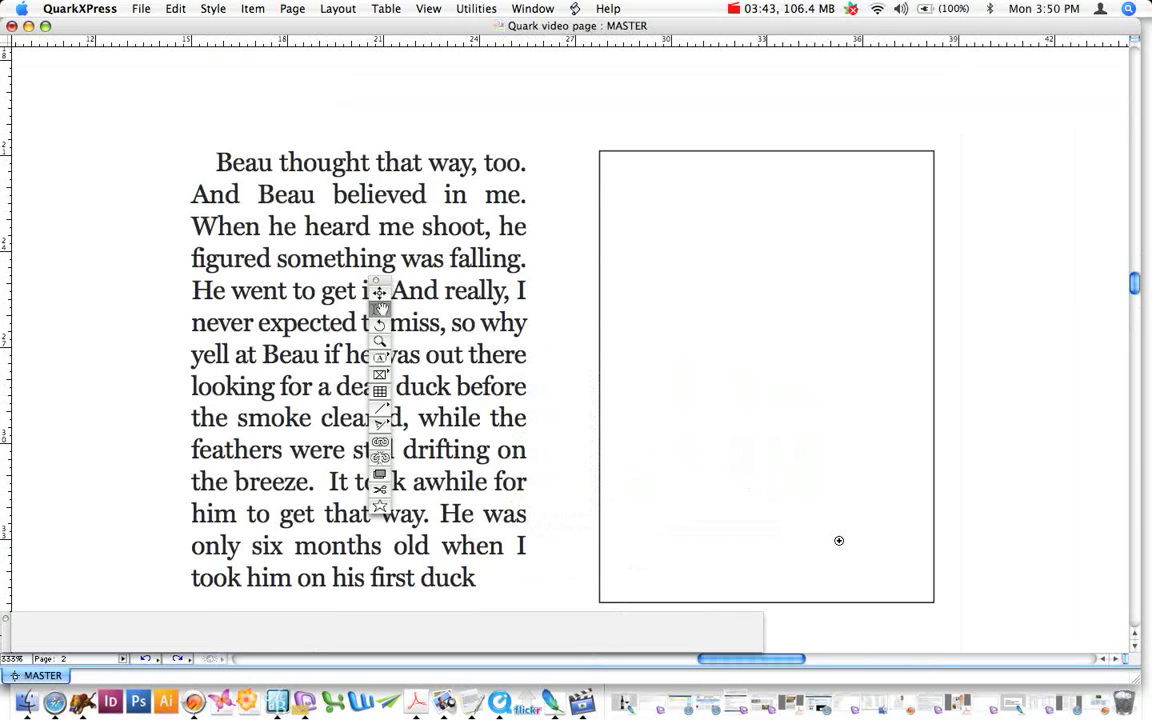
key("super+0")
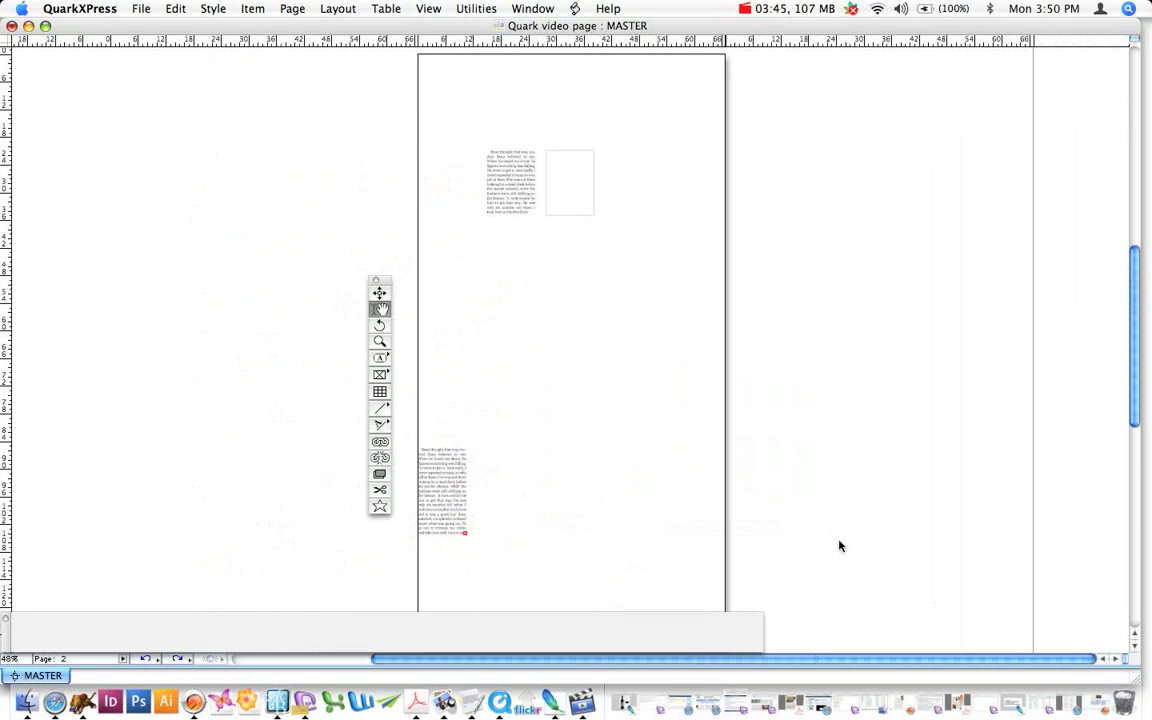
key("super+1")
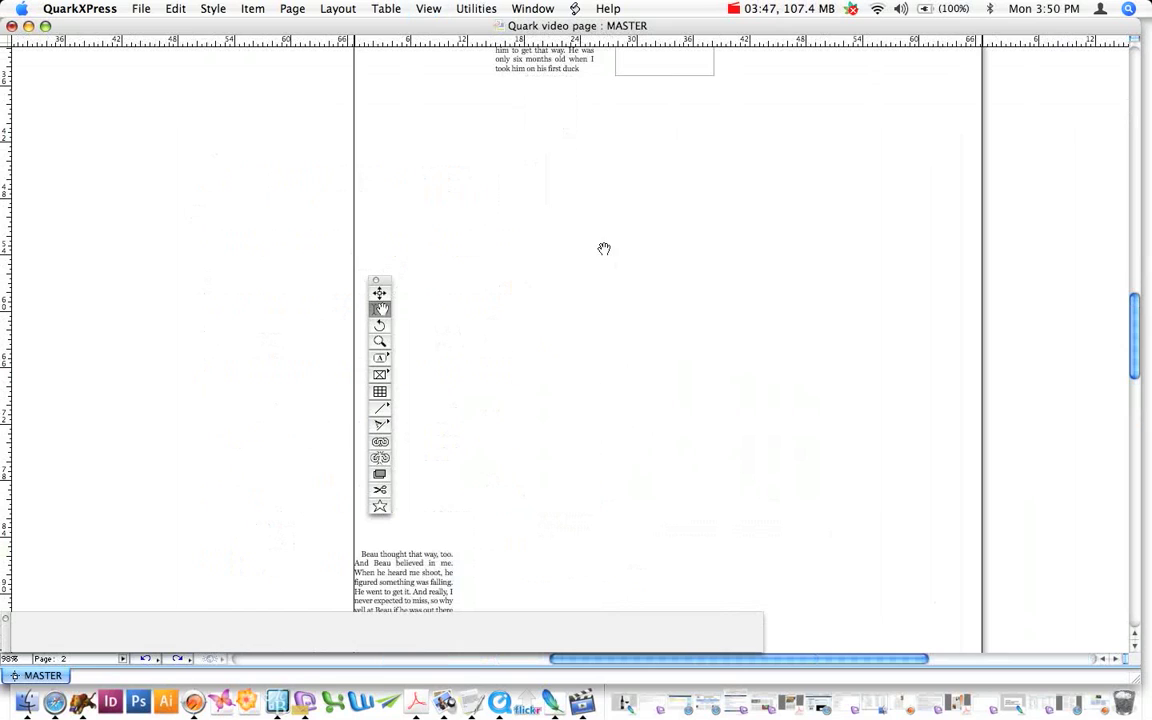
left_click_drag(799, 207, 808, 299)
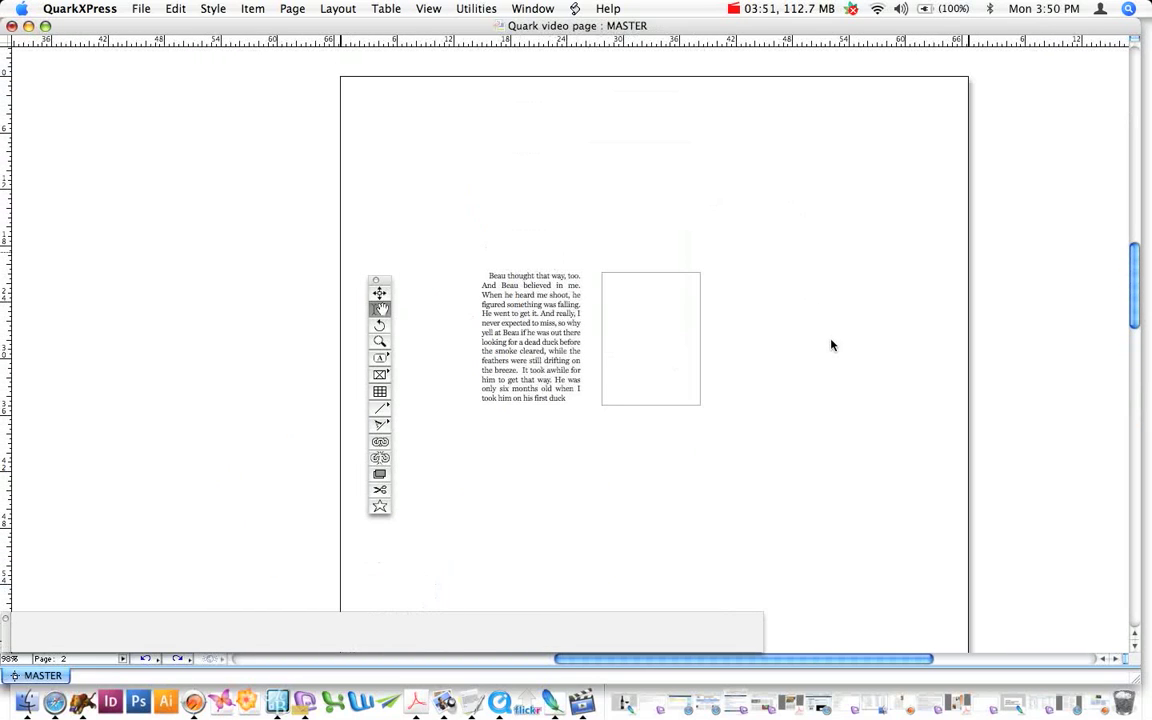
Adjust the magnification around both boxes to 198% and move the tool palette clear of the story text
scroll(831, 345, "up", 10)
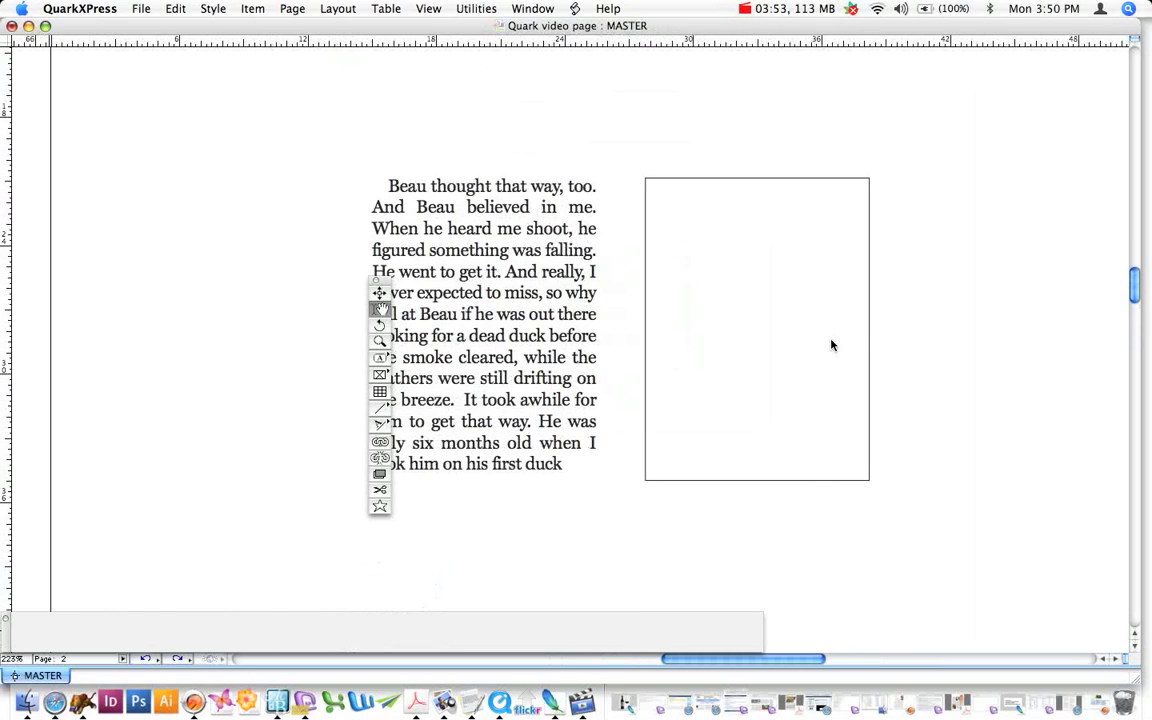
scroll(831, 345, "down", 6)
scroll(831, 345, "up", 3)
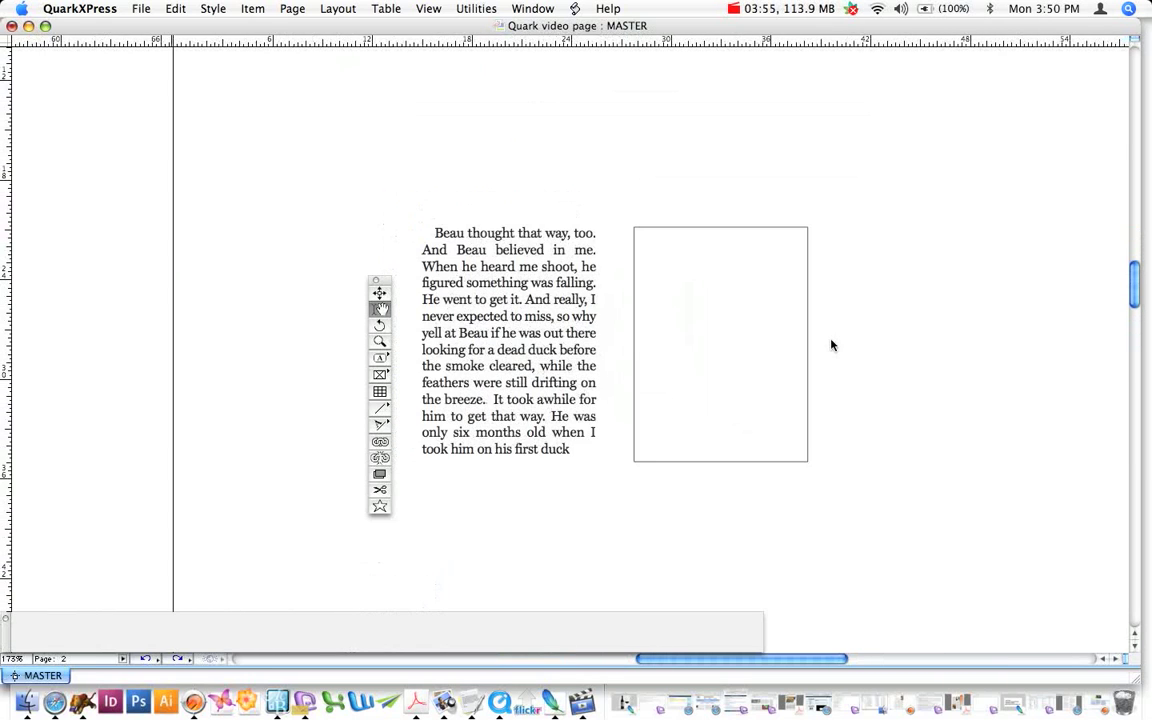
scroll(831, 345, "up", 1)
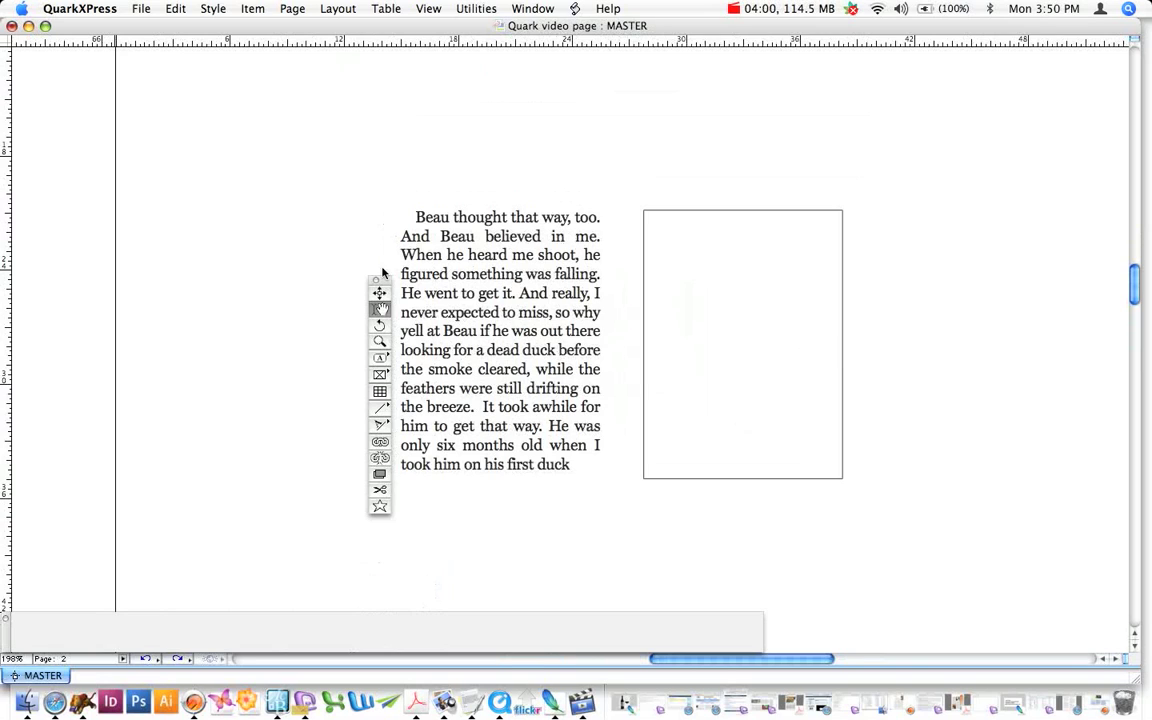
left_click_drag(384, 284, 294, 217)
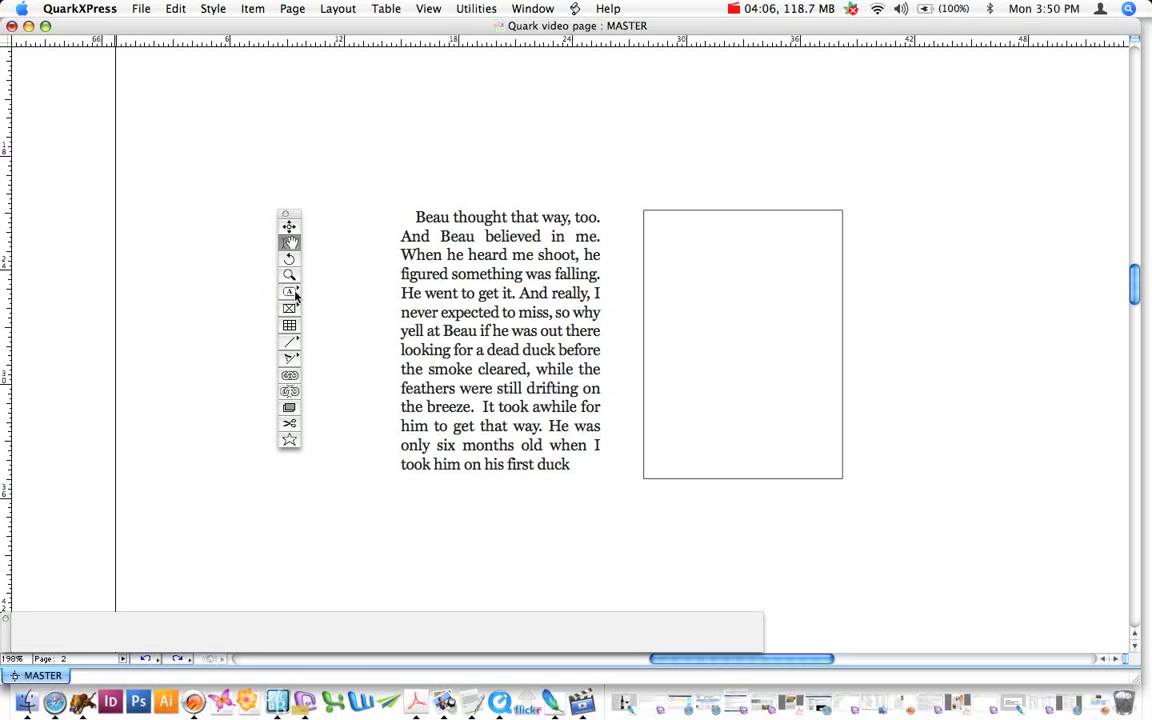
Show the guides and move the text box and the picture box into adjacent columns at X 11p3 and 22p6
left_click(294, 293)
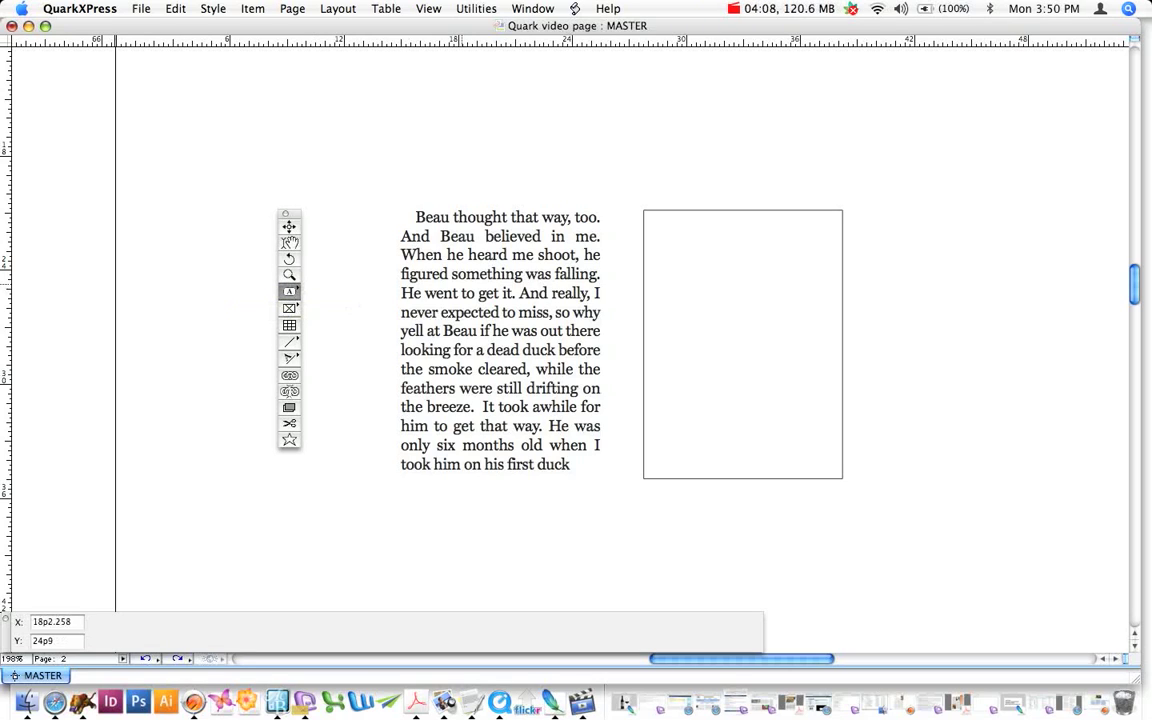
key("F7")
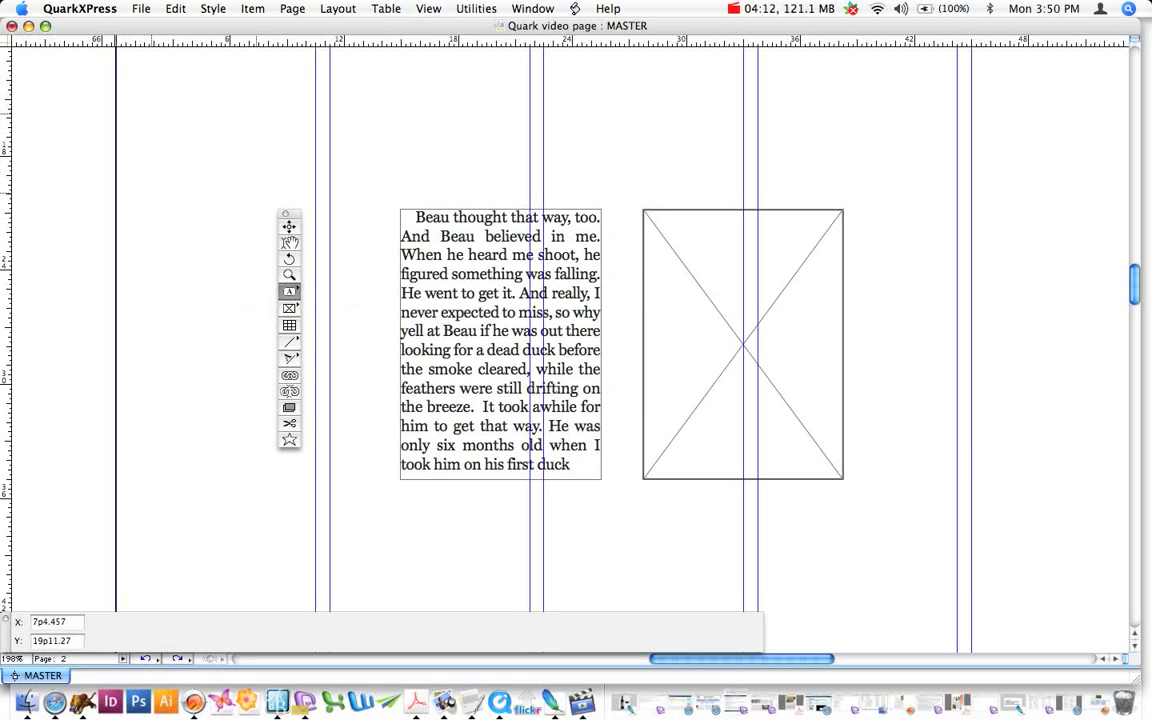
left_click(289, 242)
left_click_drag(434, 249, 363, 249)
left_click_drag(392, 316, 604, 311)
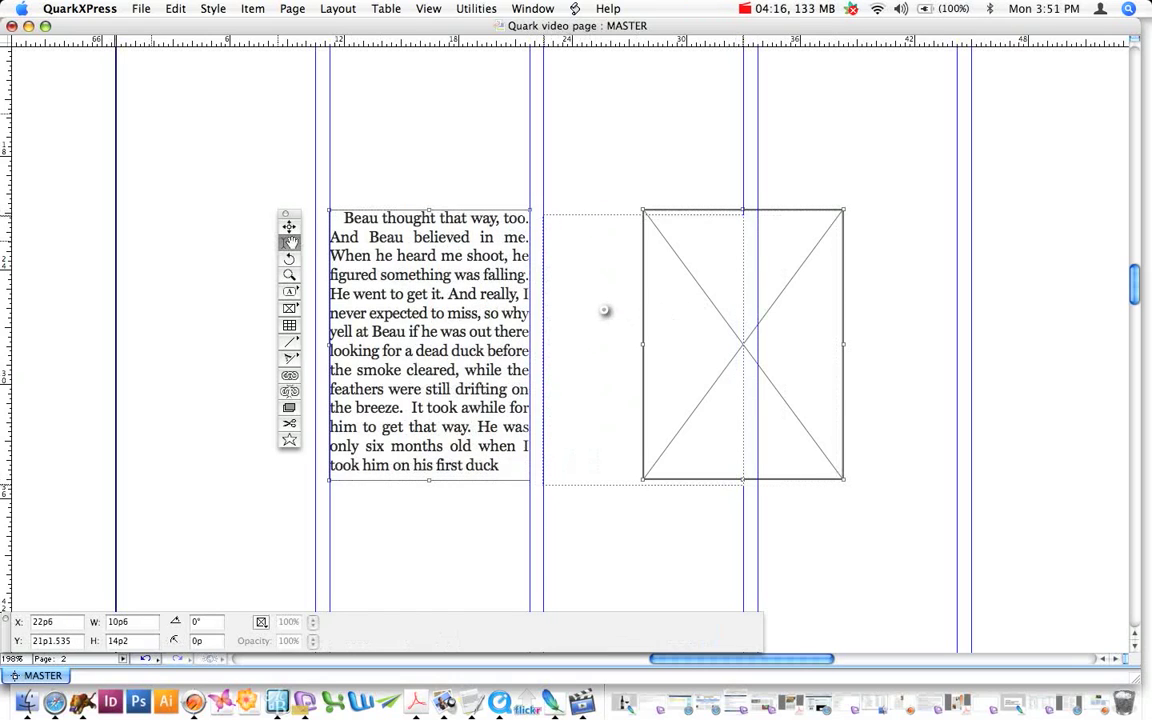
left_click(431, 313)
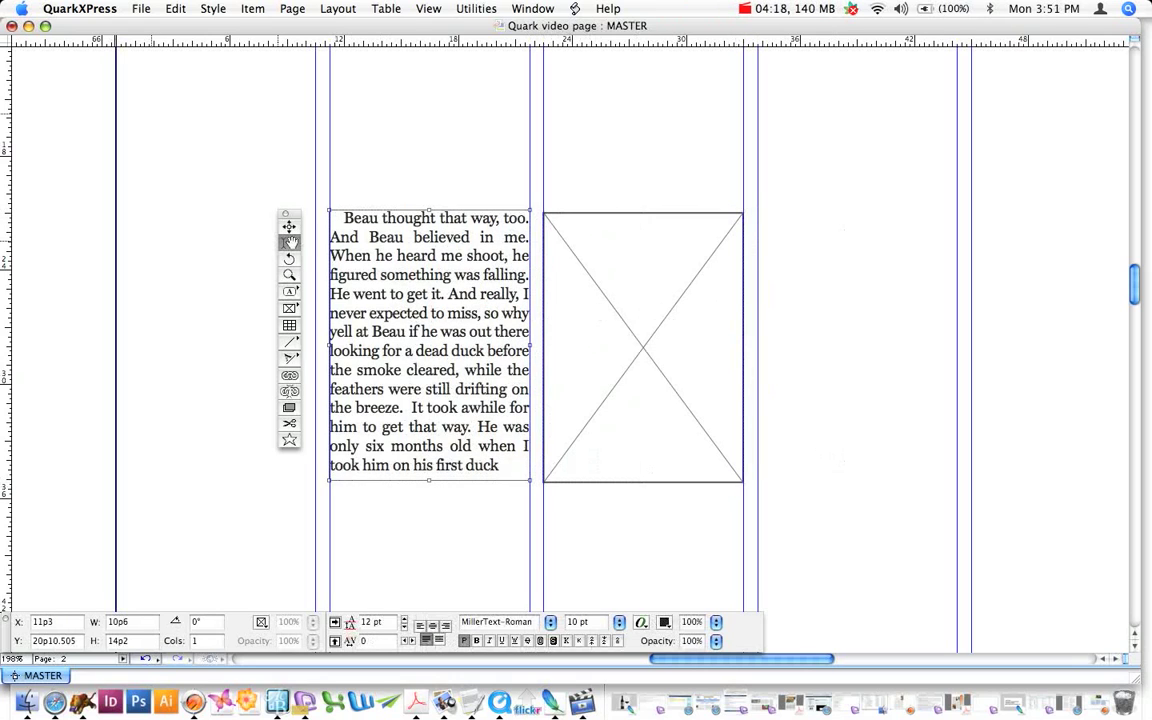
left_click(289, 291)
left_click_drag(291, 292, 398, 316)
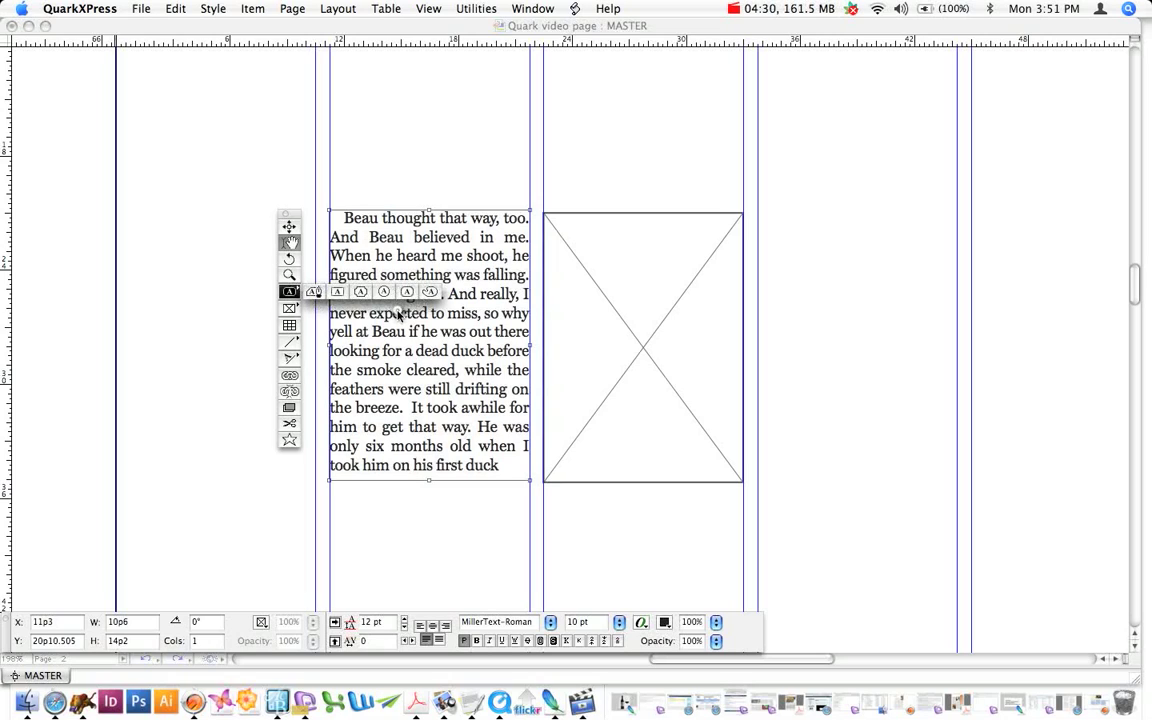
left_click_drag(398, 316, 398, 316)
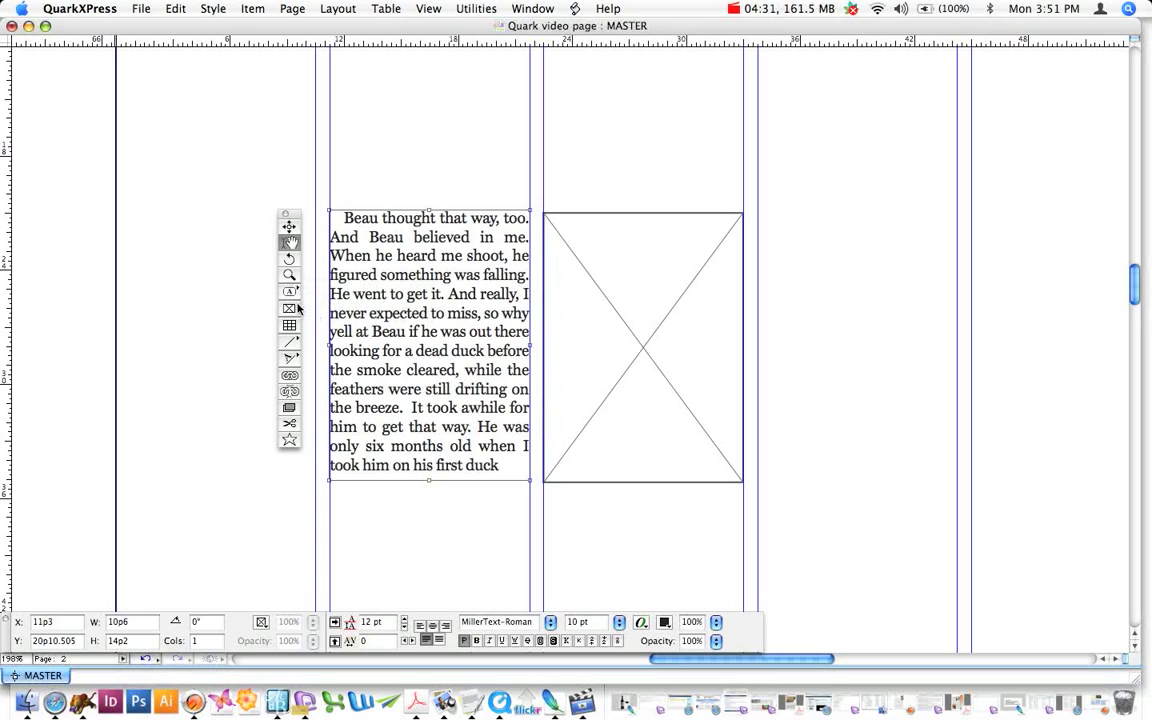
Draw a rectangular picture box about 7p9 wide and 11p7 high beside the existing picture box, and delete it
left_click(290, 308)
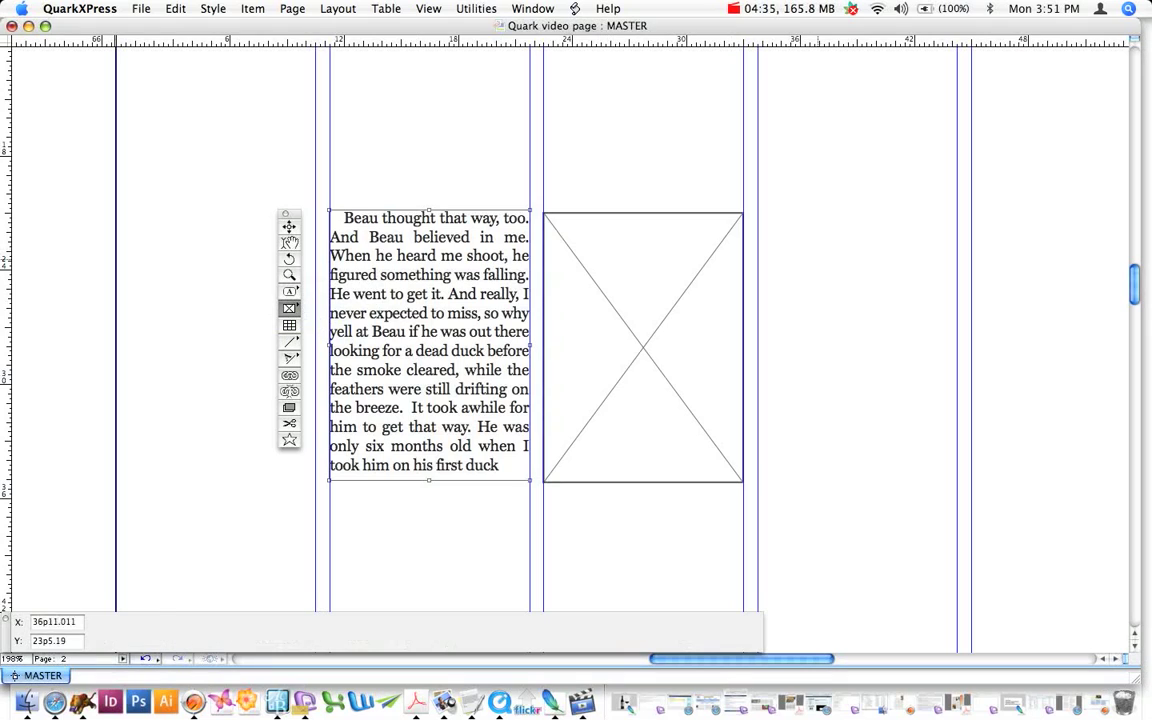
left_click_drag(757, 222, 904, 442)
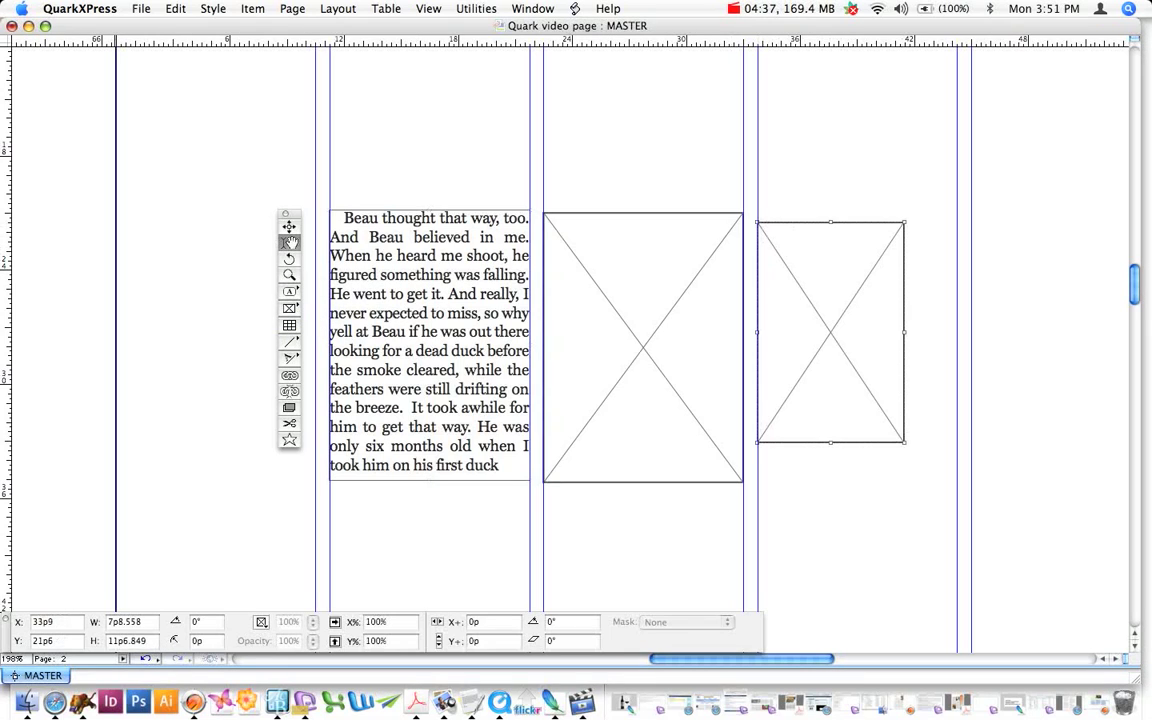
key("super+k")
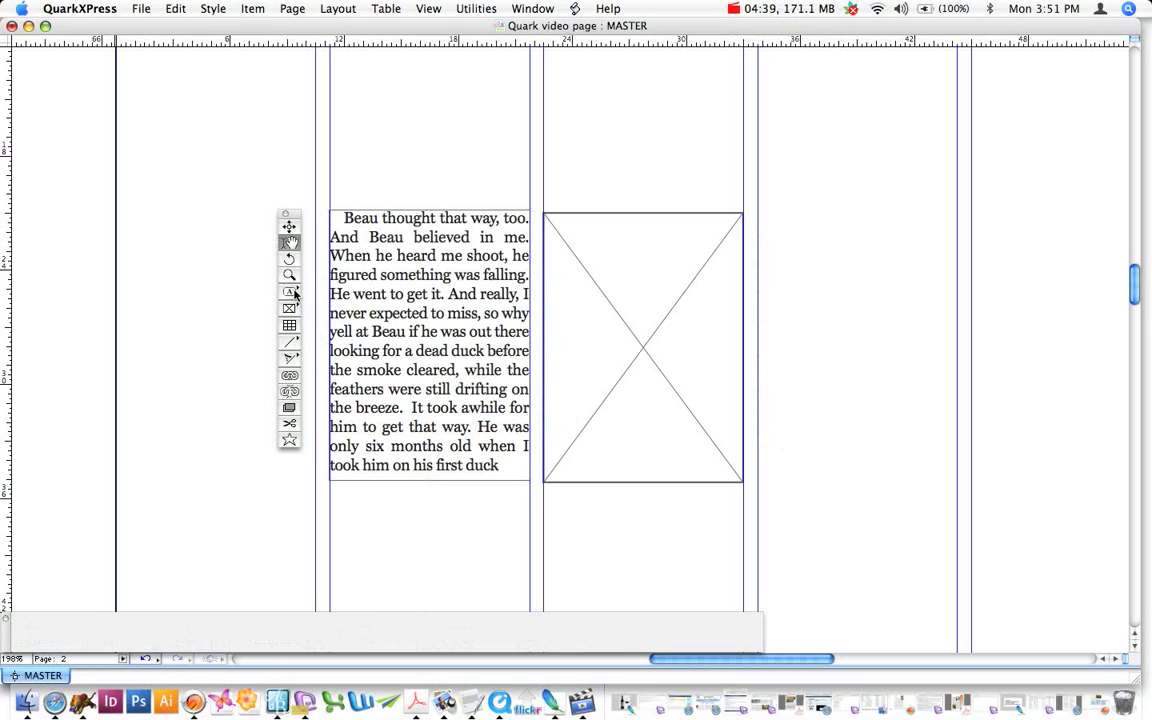
Switch the picture box tool to its oval variant, and draw and delete a circular picture box about 8p3 across
mouse_move(294, 293)
left_mouse_down()
mouse_move(440, 300)
mouse_move(338, 295)
mouse_move(427, 296)
mouse_move(338, 296)
mouse_move(378, 296)
left_mouse_up()
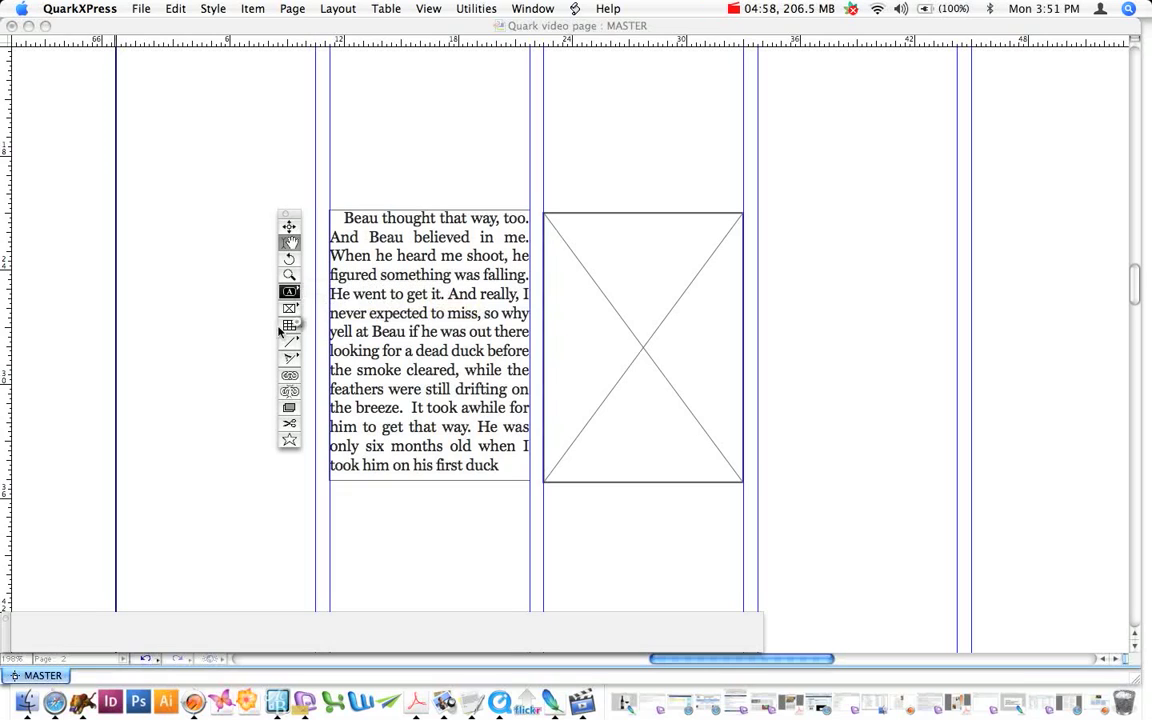
left_click_drag(292, 311, 406, 310)
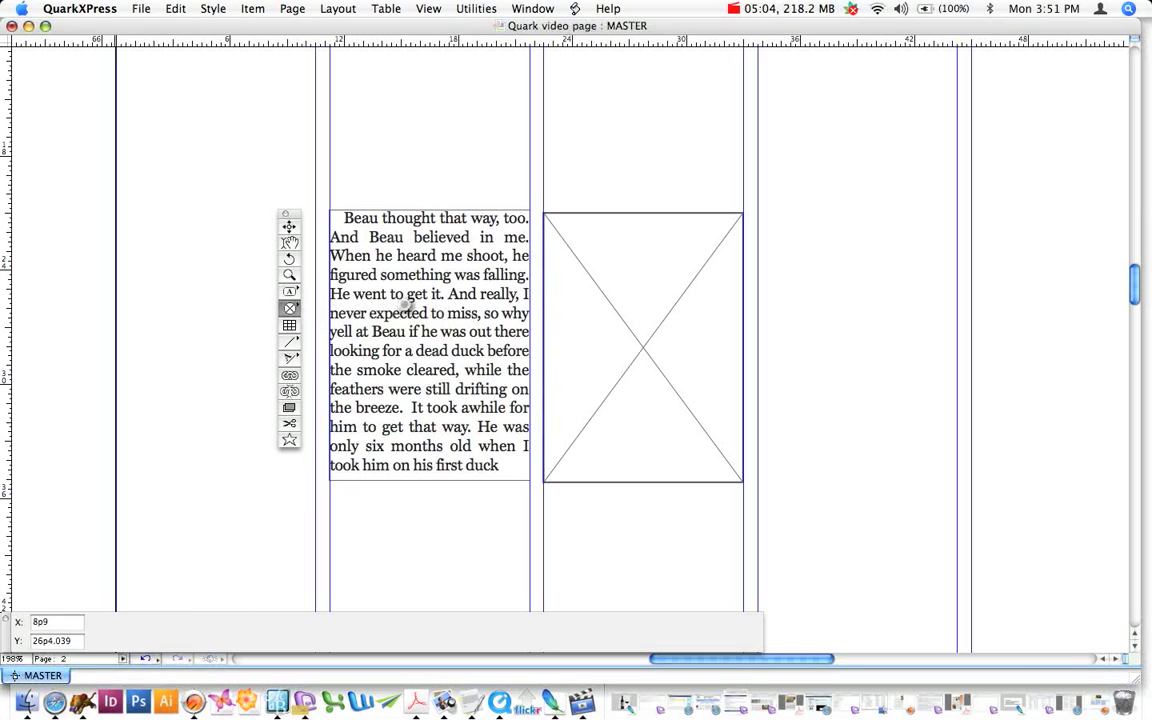
left_click_drag(782, 267, 907, 390)
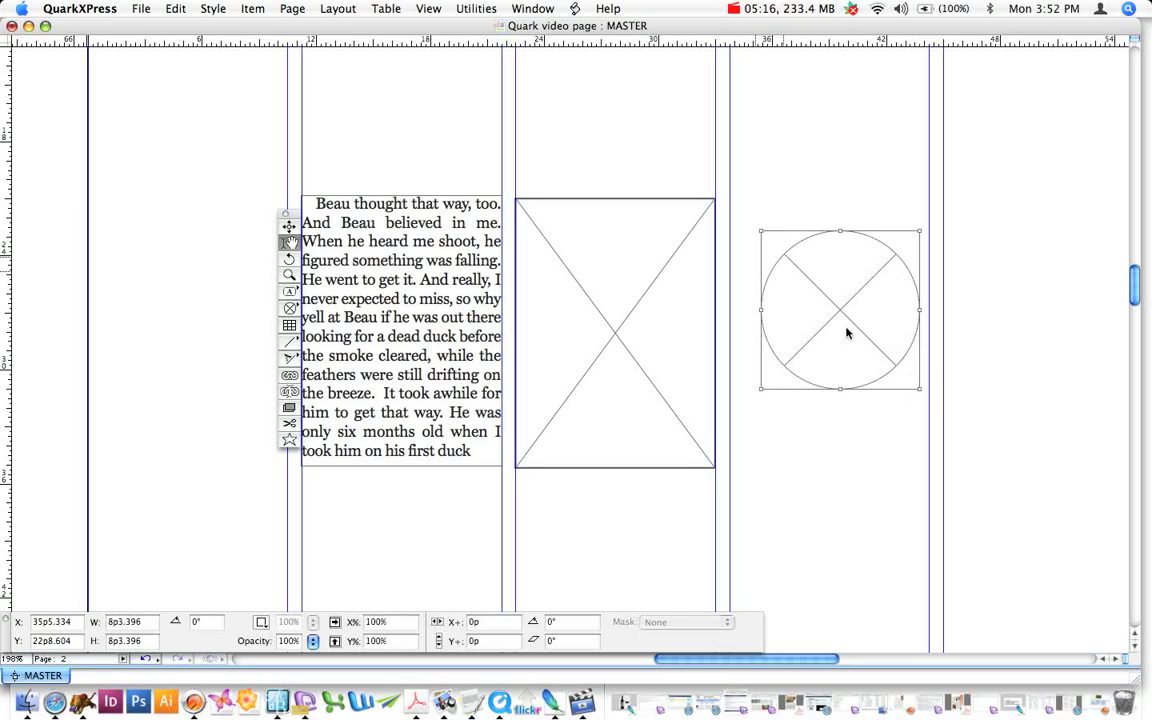
key("super+k")
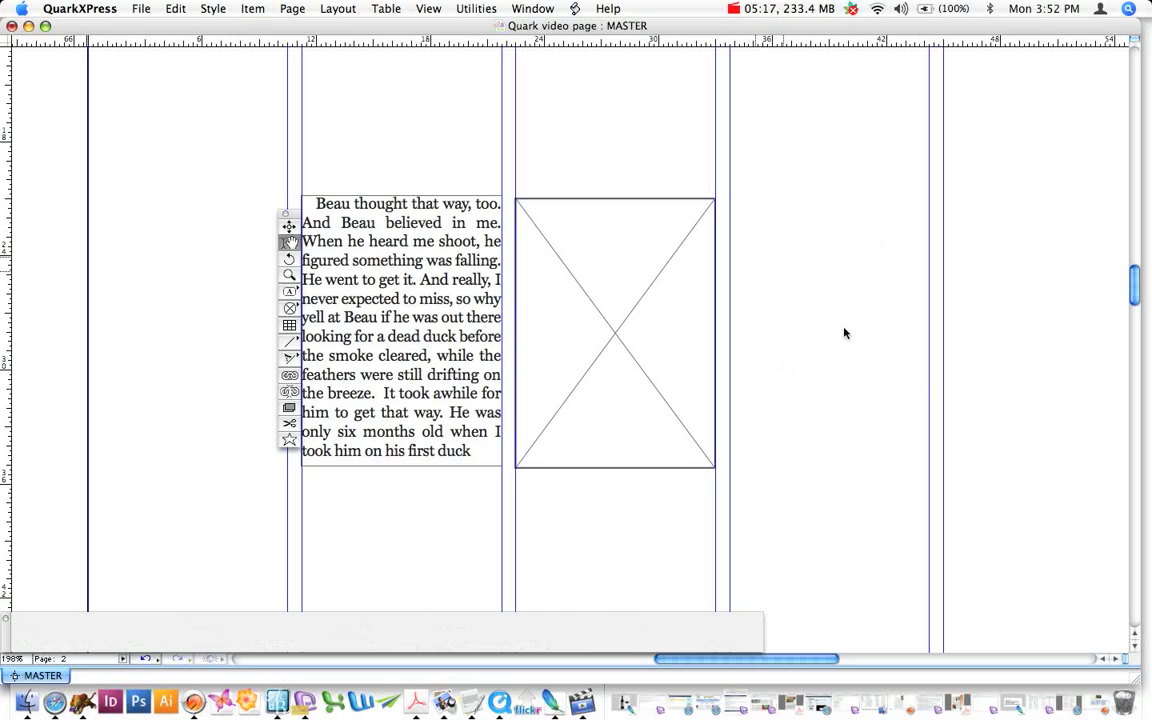
Draw an oval picture box about 10p7 wide and 7p3 high beside the rectangular one, and move the tool palette clear of the text
left_click(291, 310)
left_click_drag(753, 285, 955, 421)
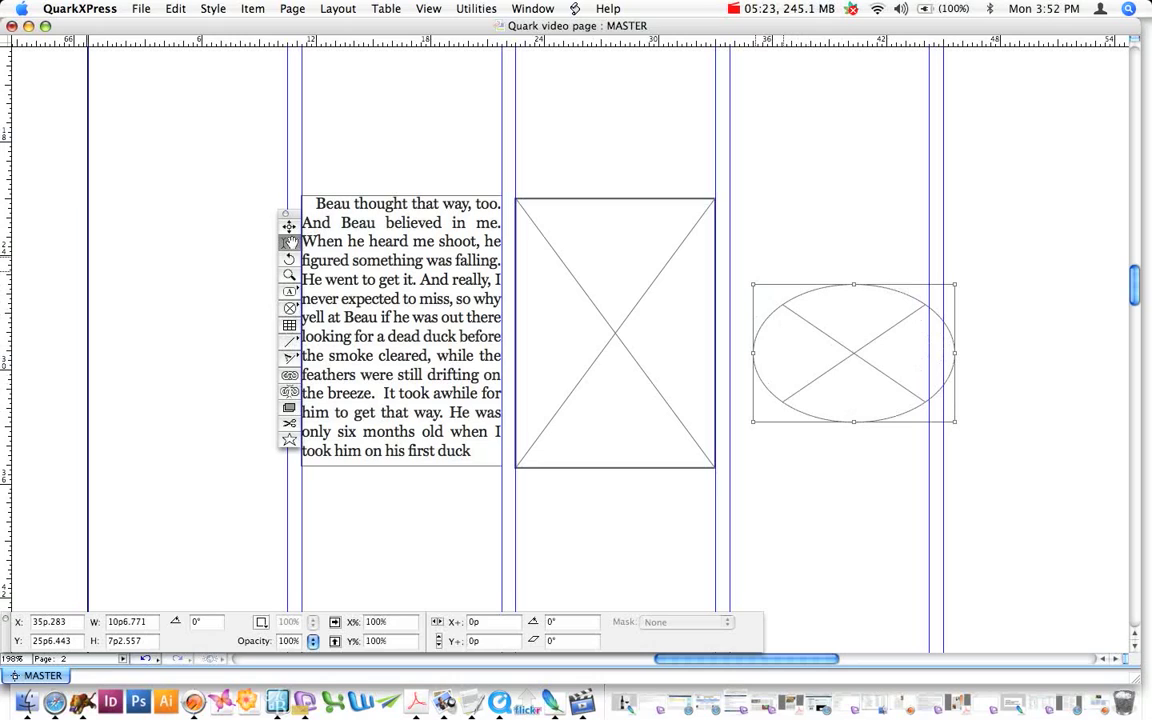
left_click(672, 368)
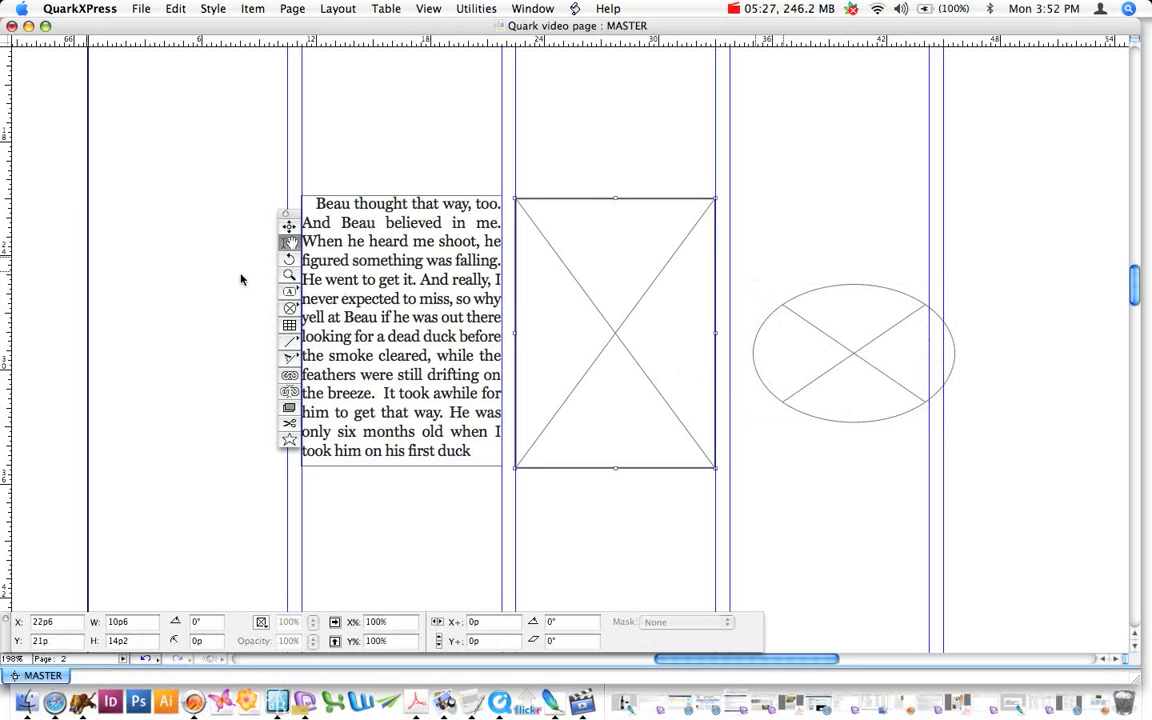
left_click_drag(287, 213, 242, 193)
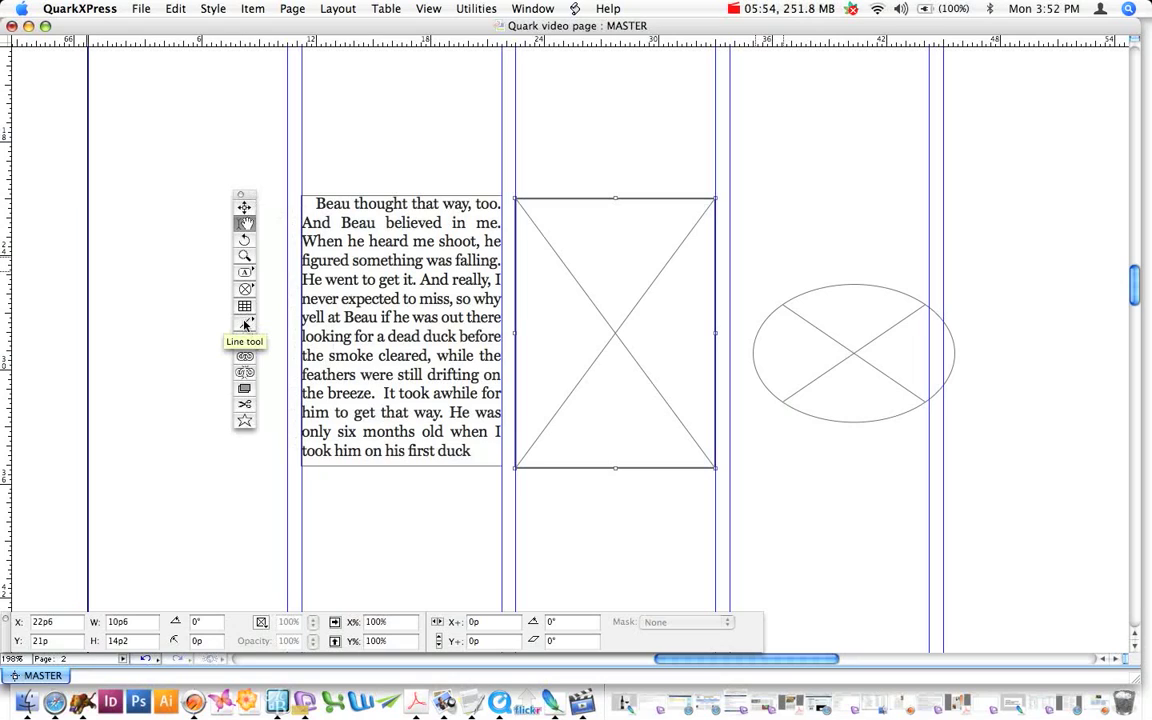
With the Line tool, draw a vertical line about 13p long beside the tool palette and a 45° diagonal line above the text box
left_click(244, 325)
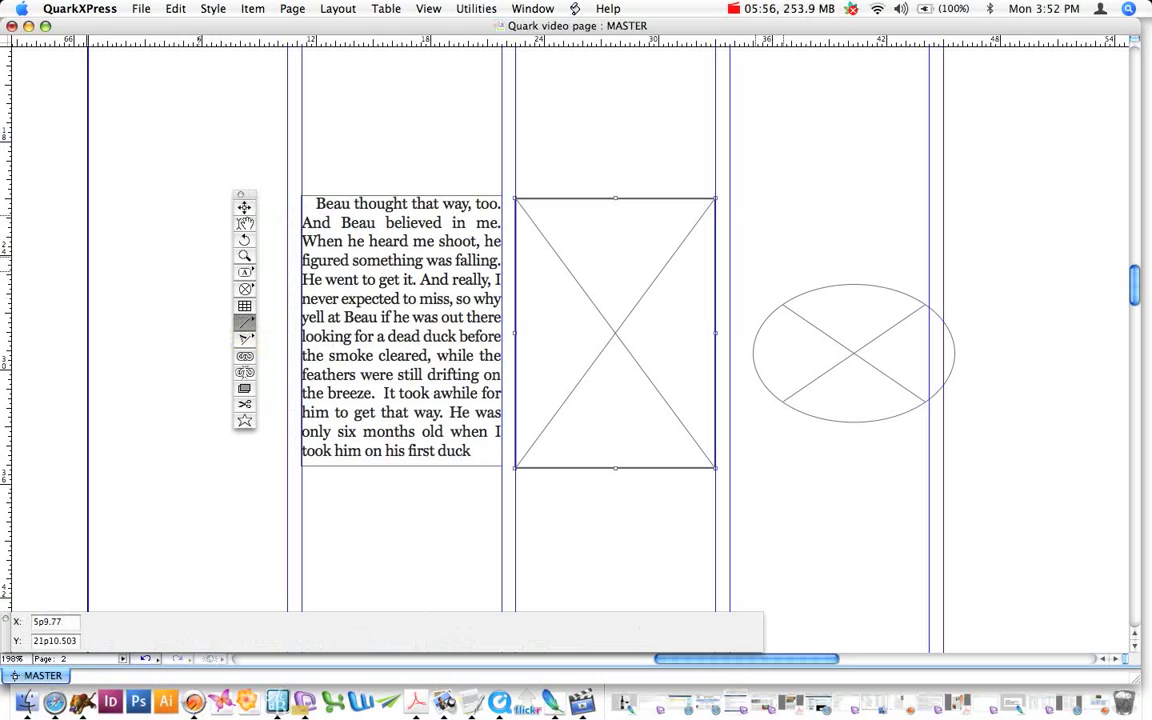
left_click_drag(184, 212, 208, 458)
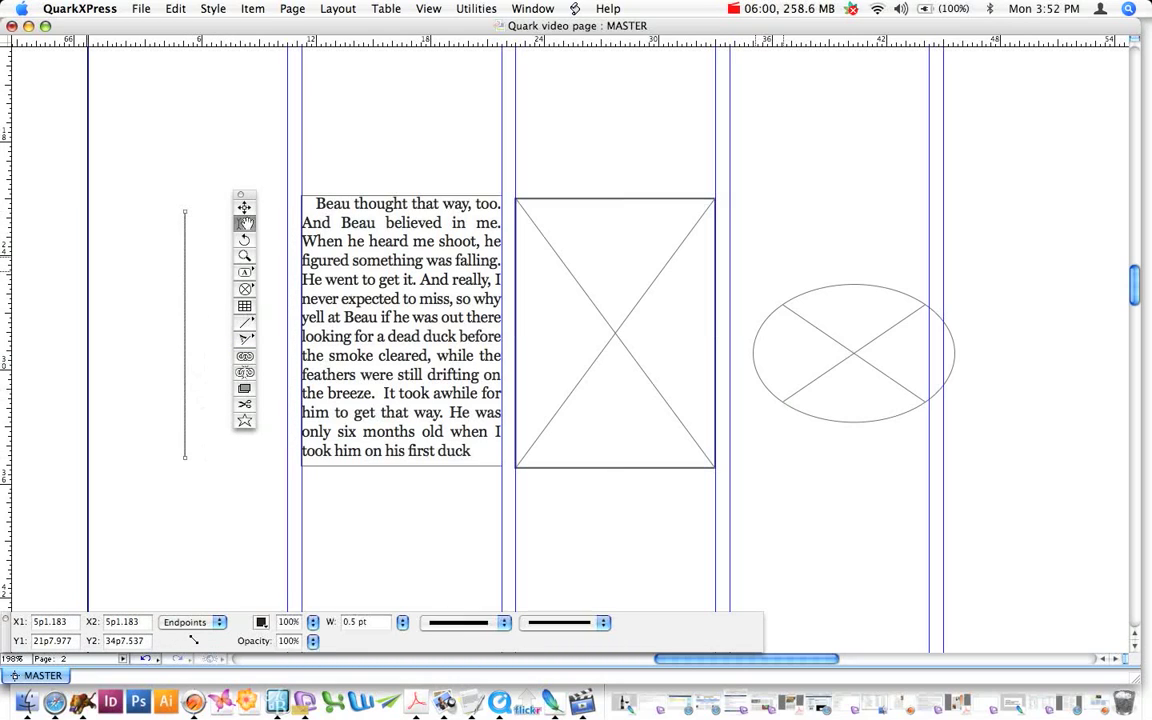
left_click(247, 147)
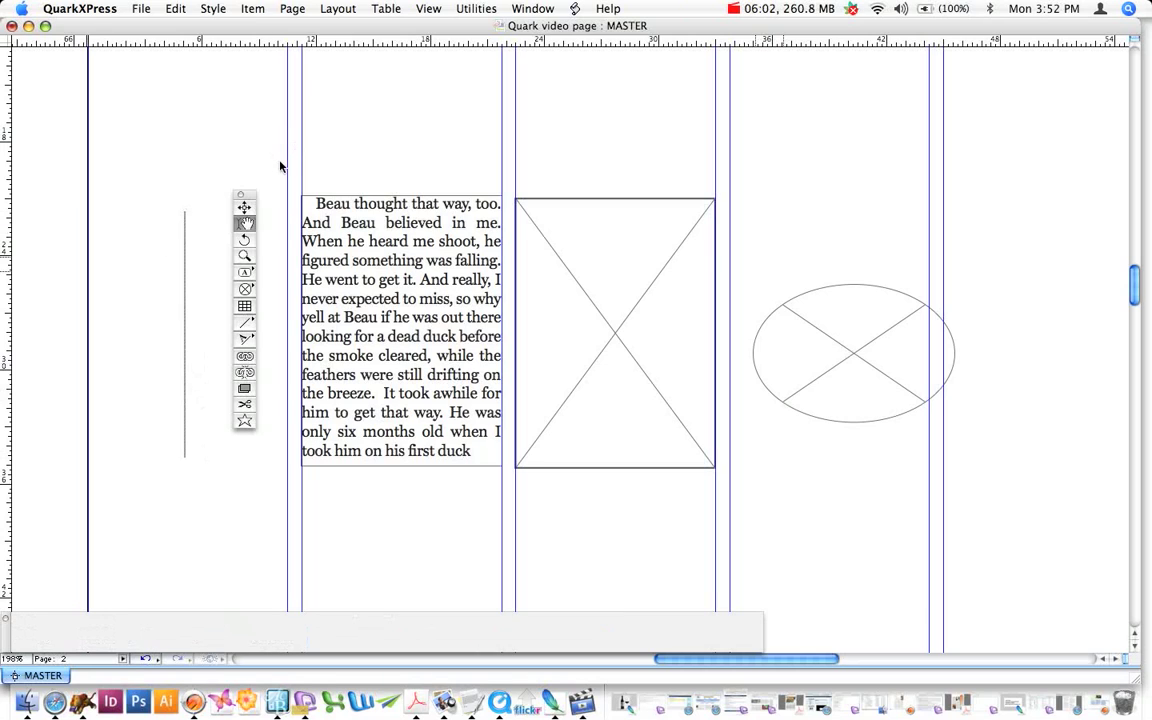
left_click(244, 322)
left_click_drag(358, 176, 465, 69)
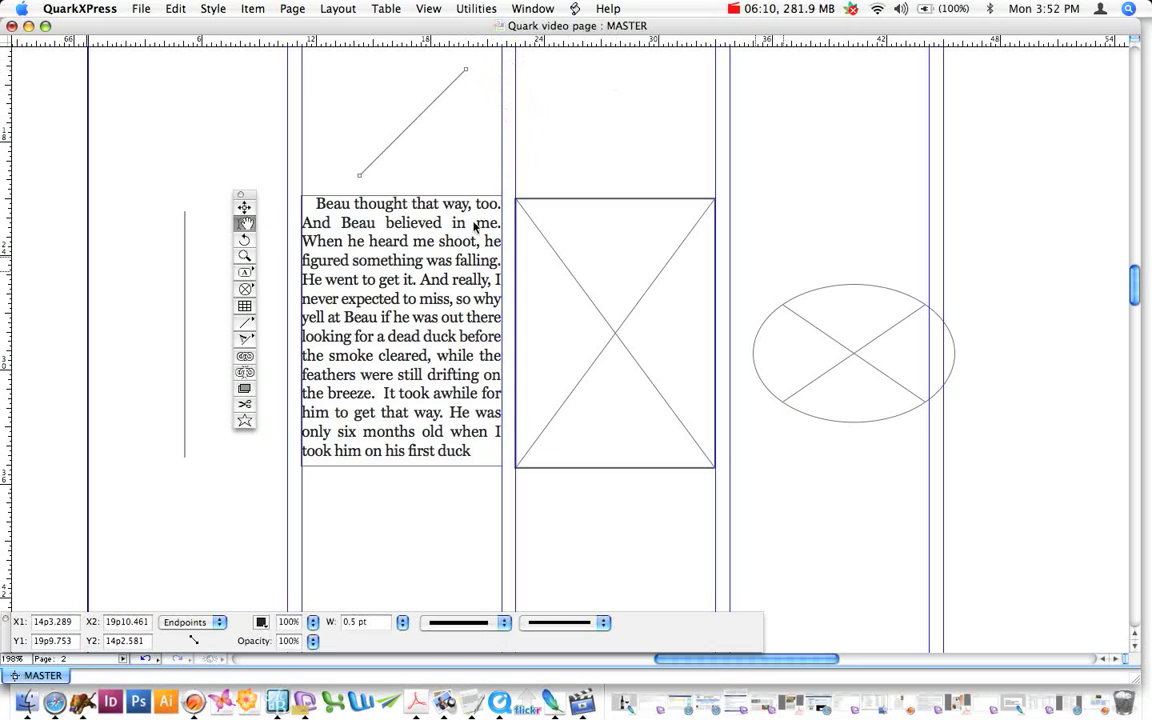
Draw a short slanted line below the vertical line, and delete it
left_click(244, 322)
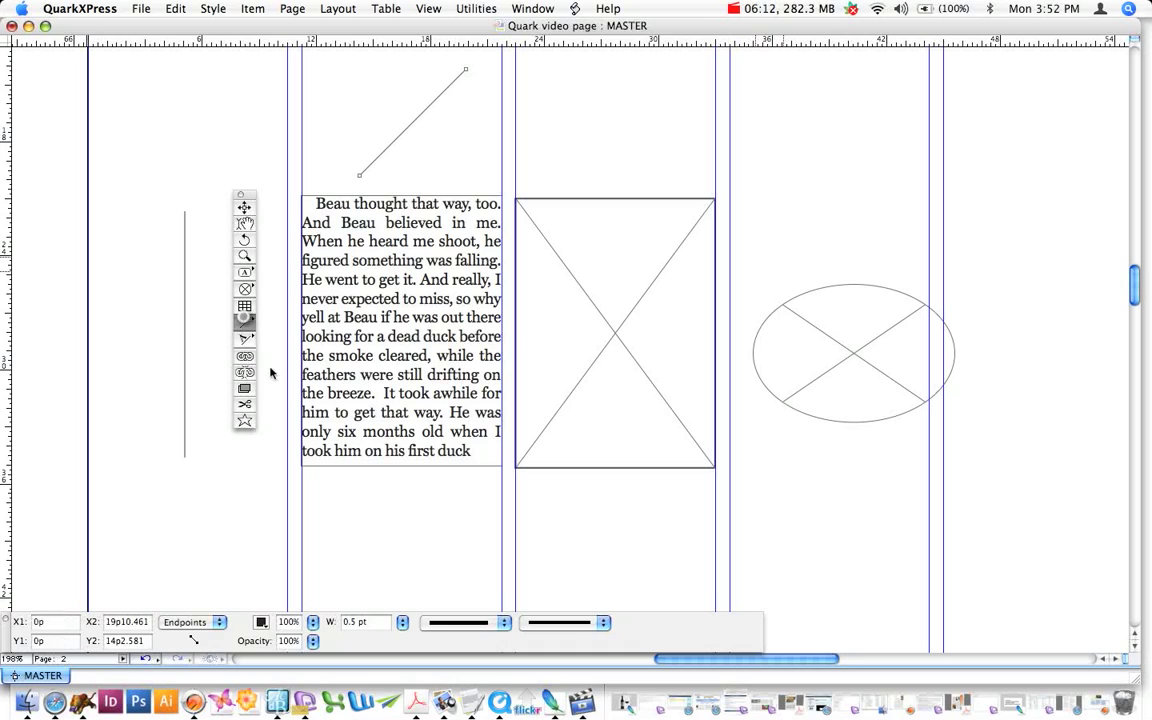
left_click_drag(262, 494, 212, 563)
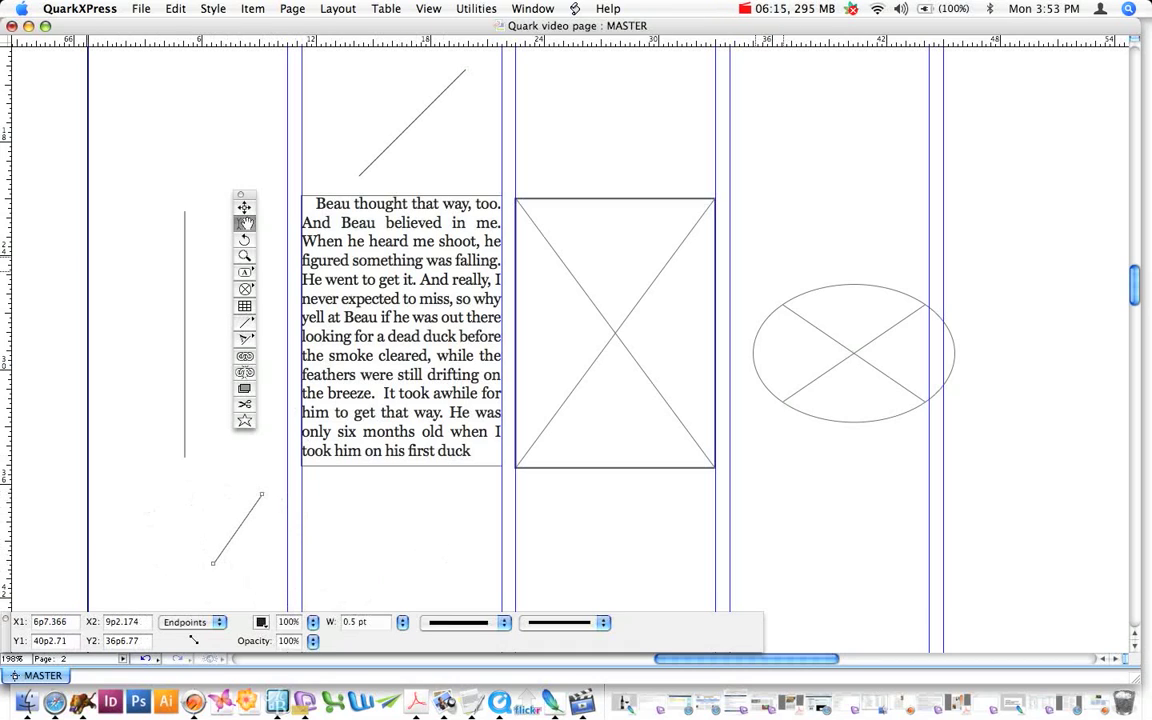
key("BackSpace")
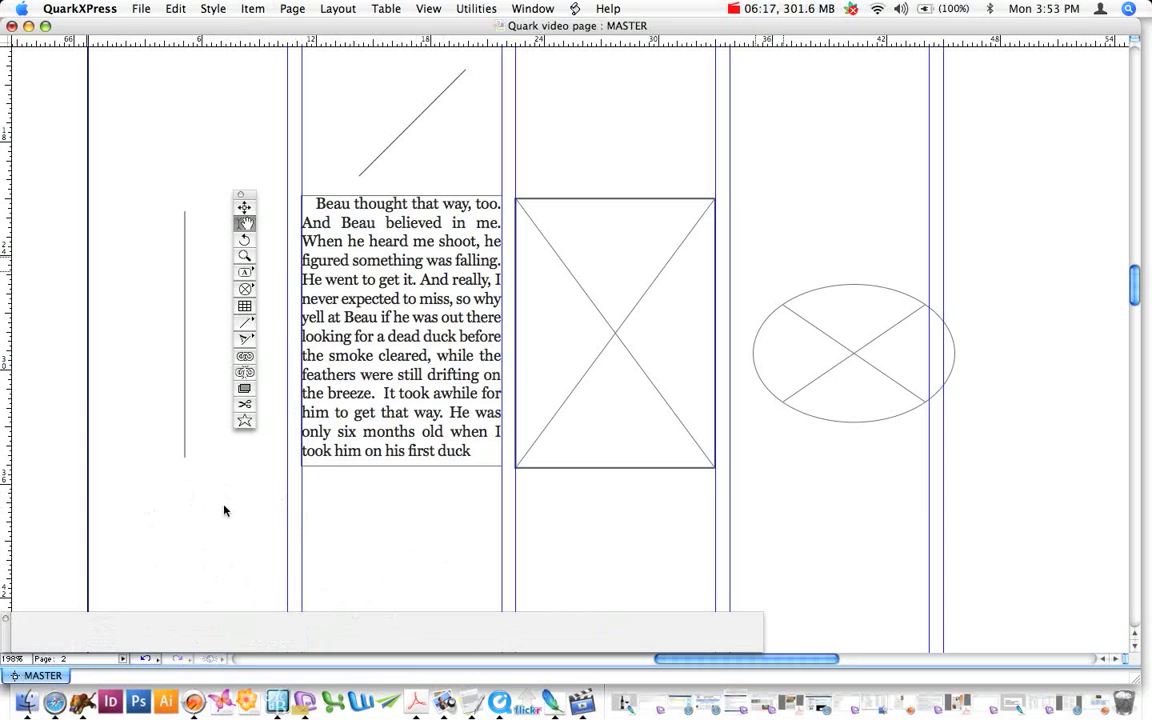
Bring the row of text boxes lower on the page into view and move the tool palette clear of the story text
left_click_drag(327, 506, 393, 432)
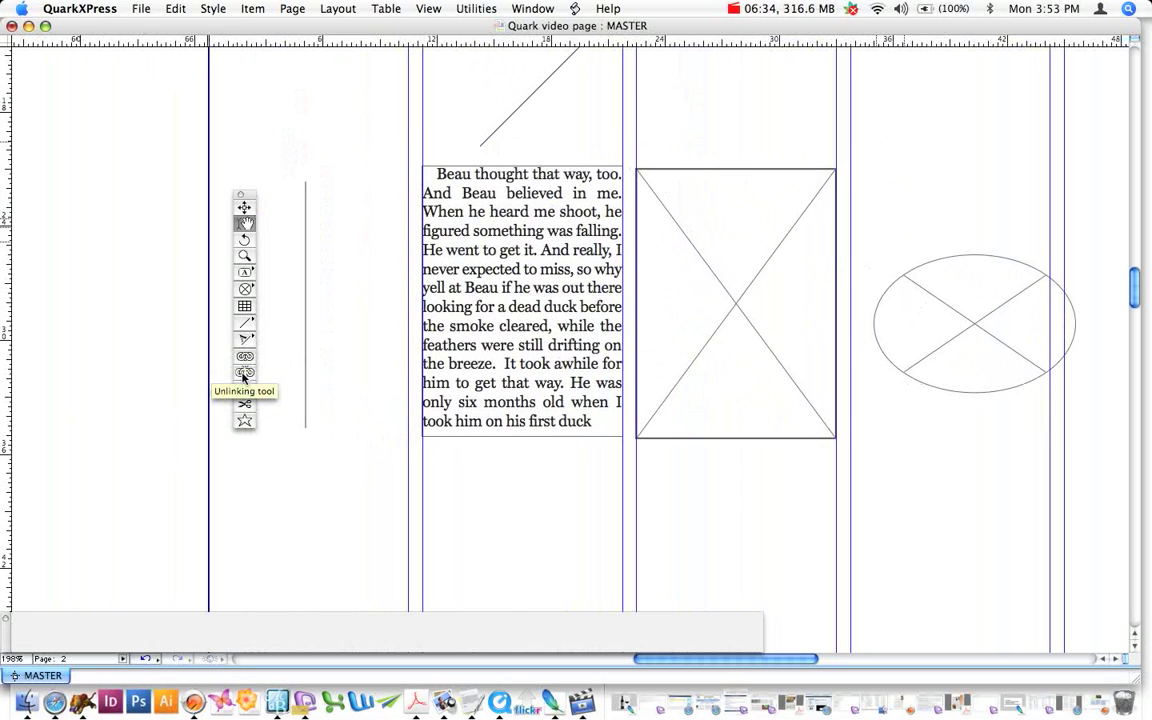
scroll(473, 453, "down", 5)
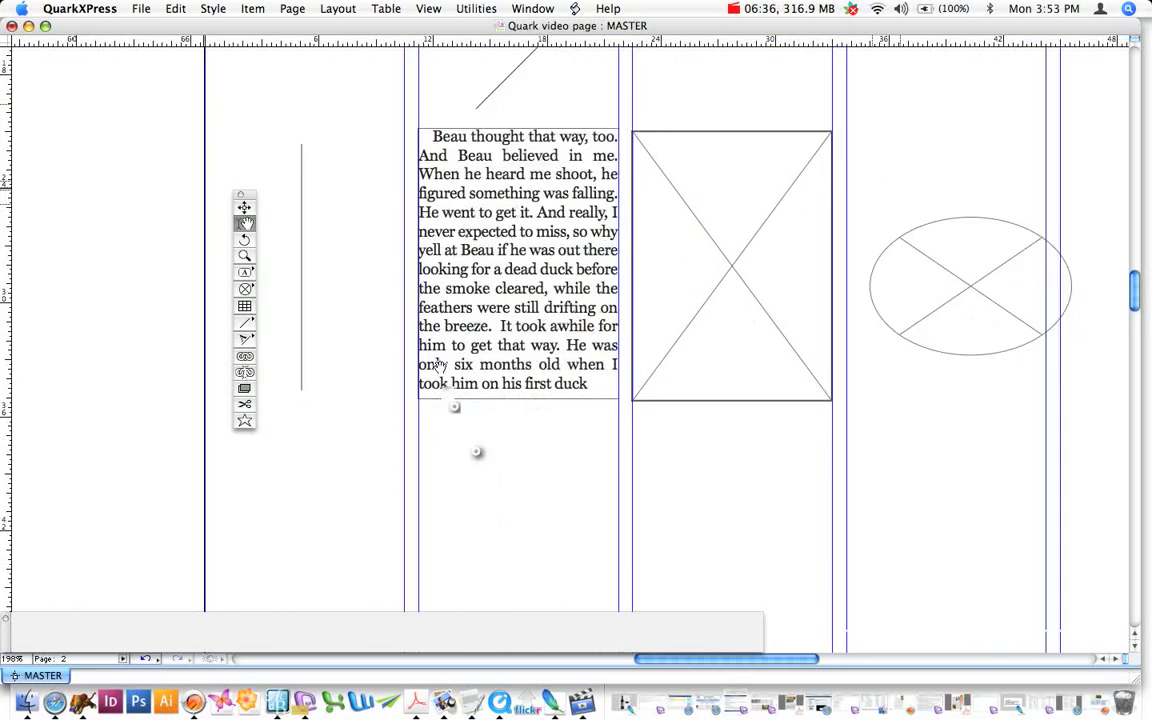
scroll(504, 456, "right", 2)
scroll(504, 456, "down", 10)
scroll(620, 463, "right", 2)
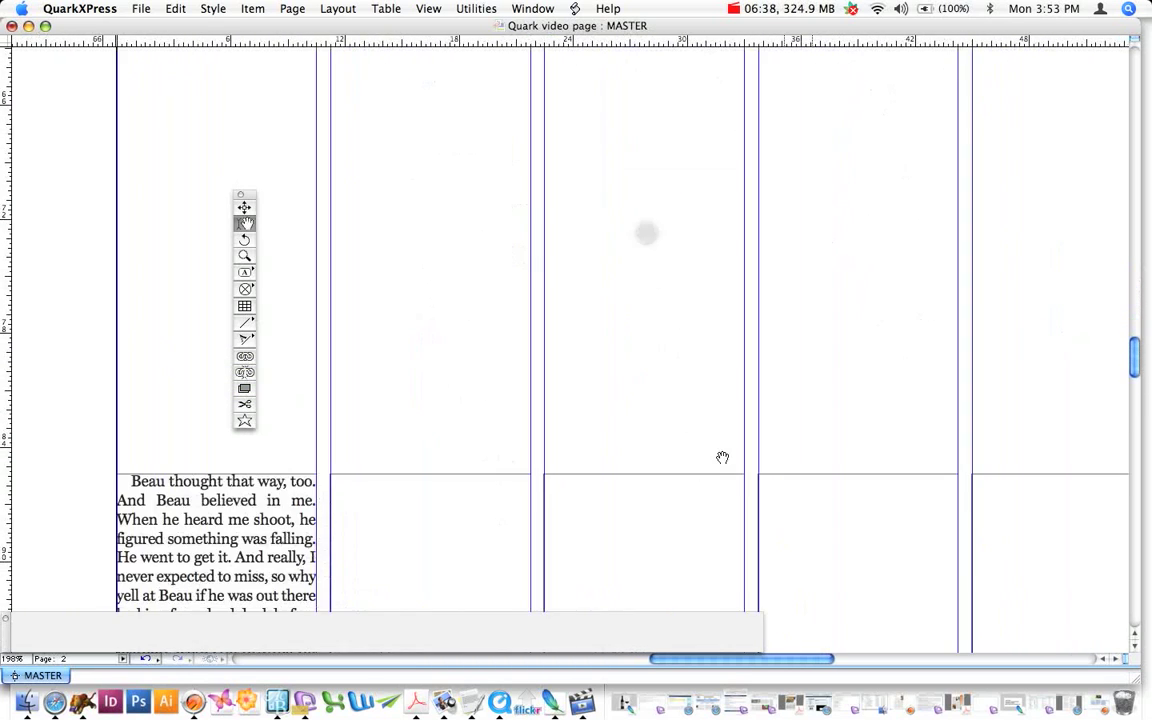
left_click_drag(724, 497, 704, 442)
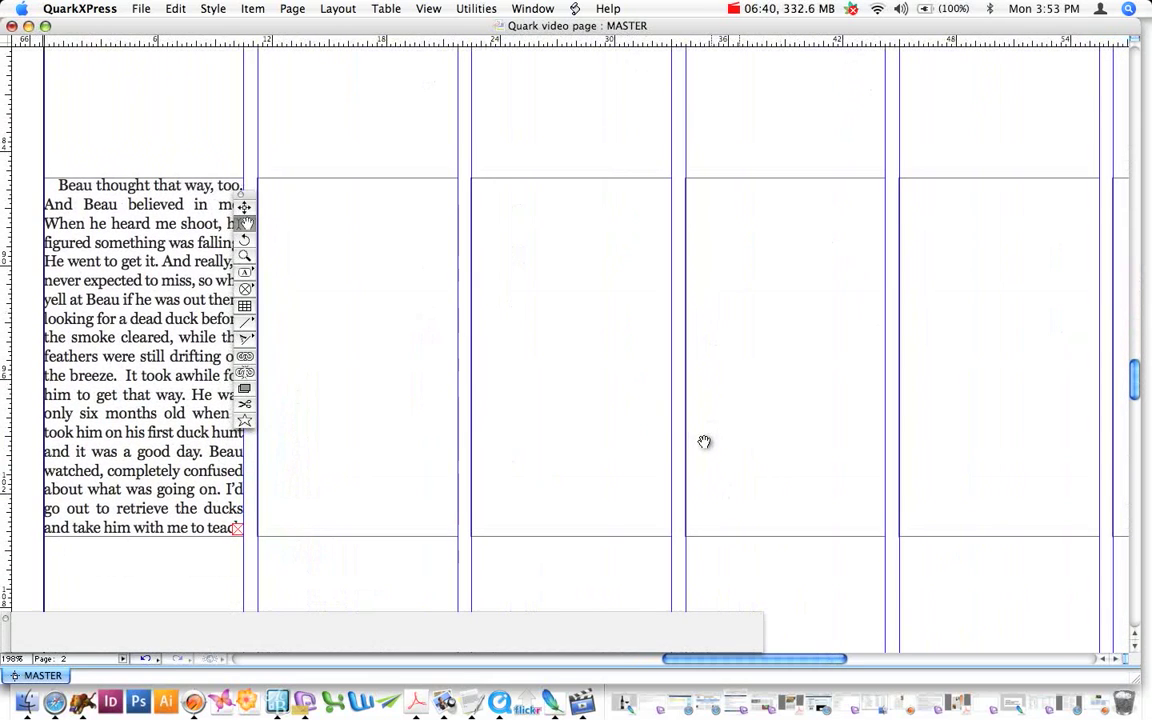
left_click_drag(244, 193, 28, 62)
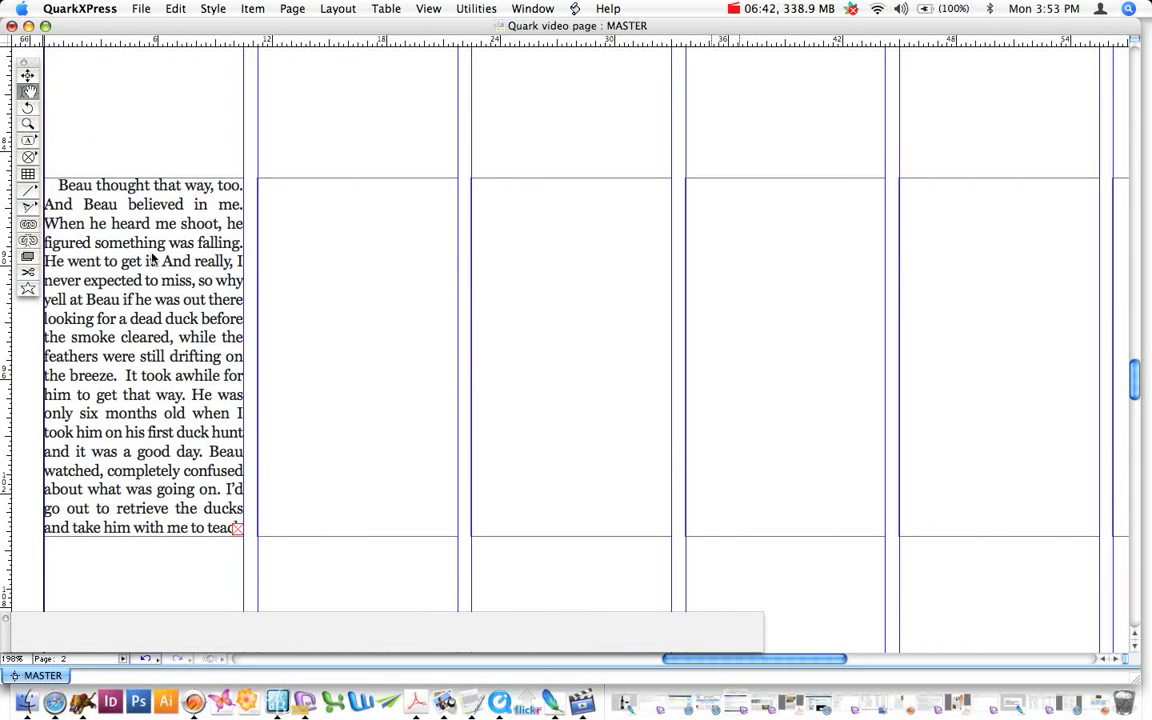
Select all the story text in the first box of the row, and clear the selection
left_click(223, 522)
key("super+a")
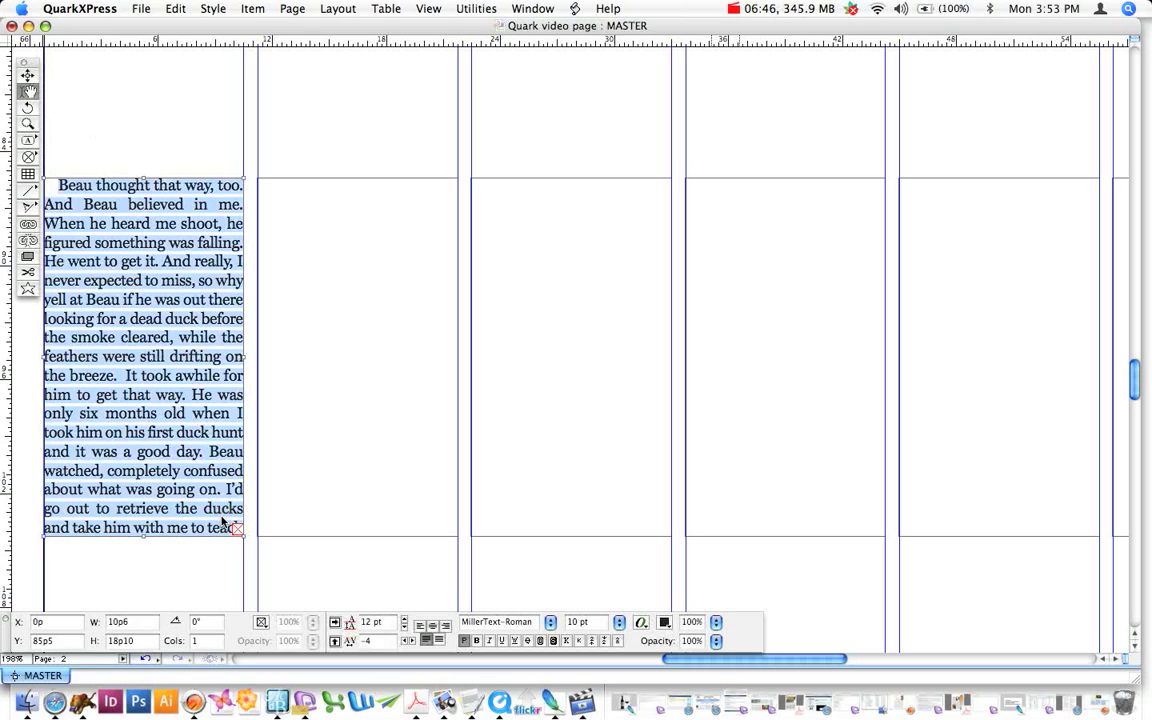
left_click(226, 553)
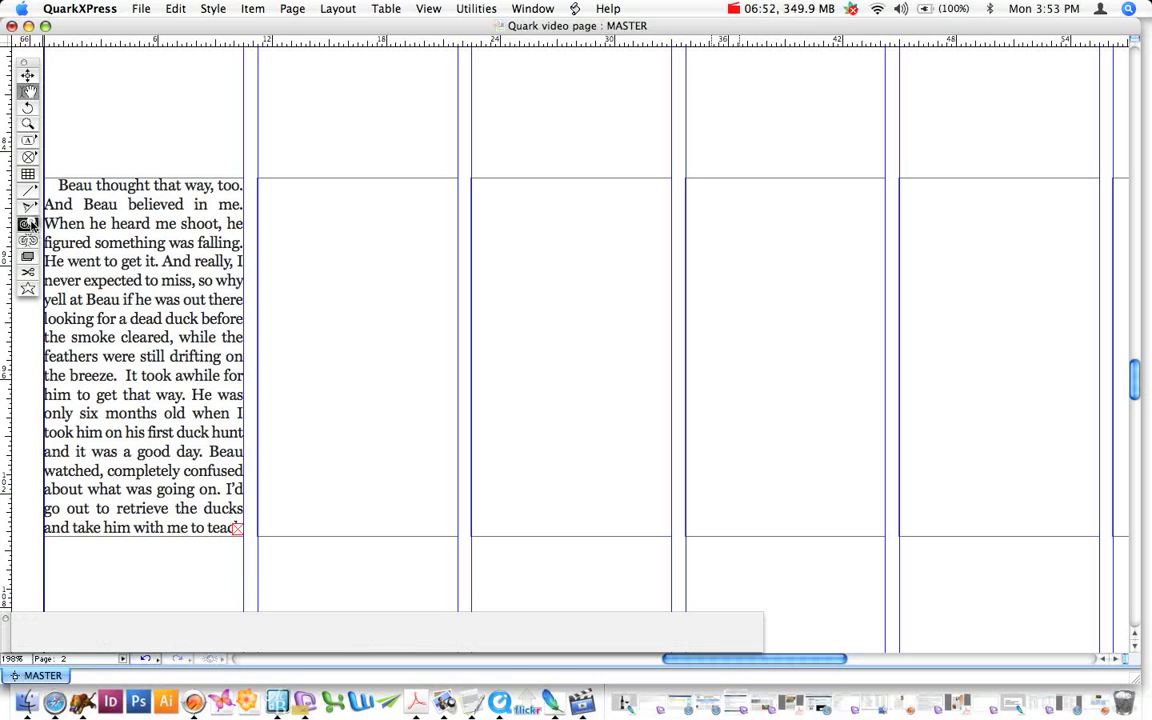
Use the Linking tool to link the overflowing first text box to the empty second box
left_click(27, 224)
left_click(226, 510)
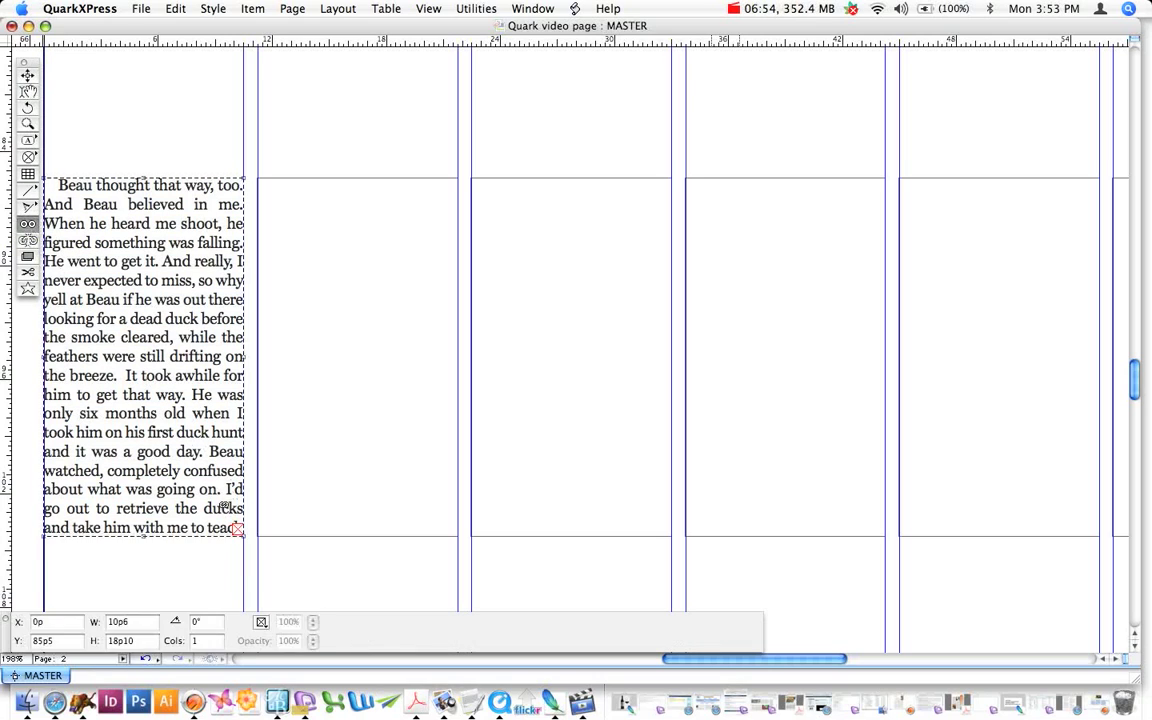
left_click(323, 508)
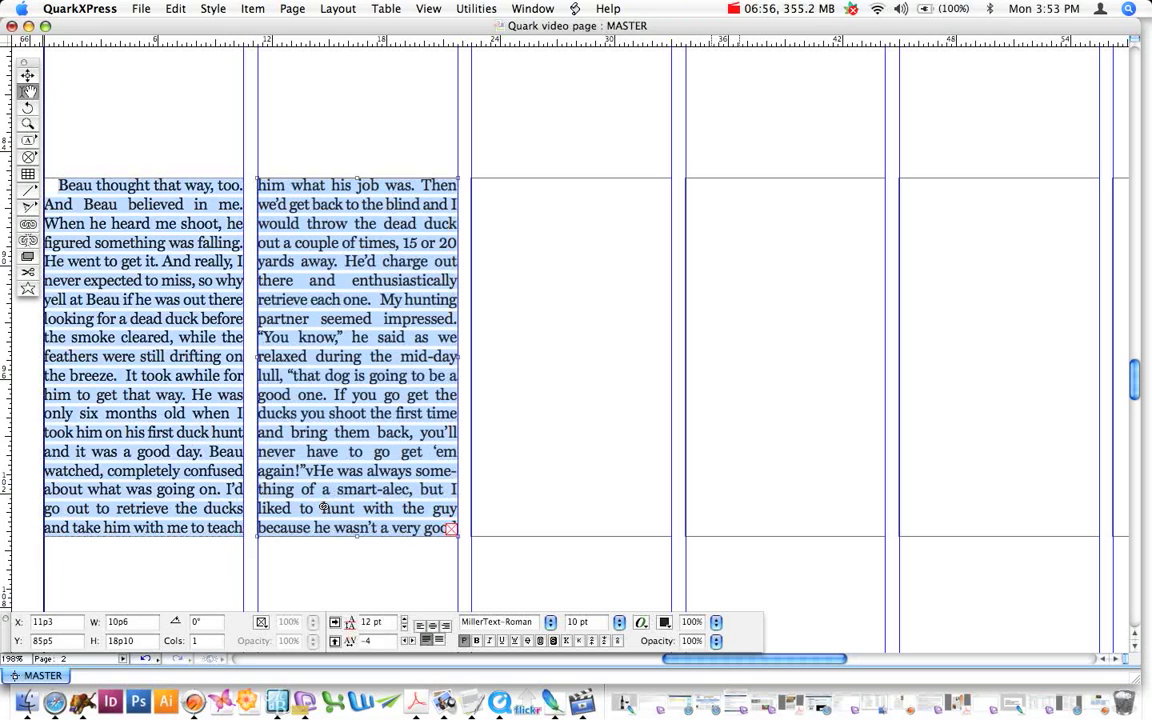
Extend the link through the third, fourth and fifth text boxes, and select the whole story with the Content tool
left_click(29, 225)
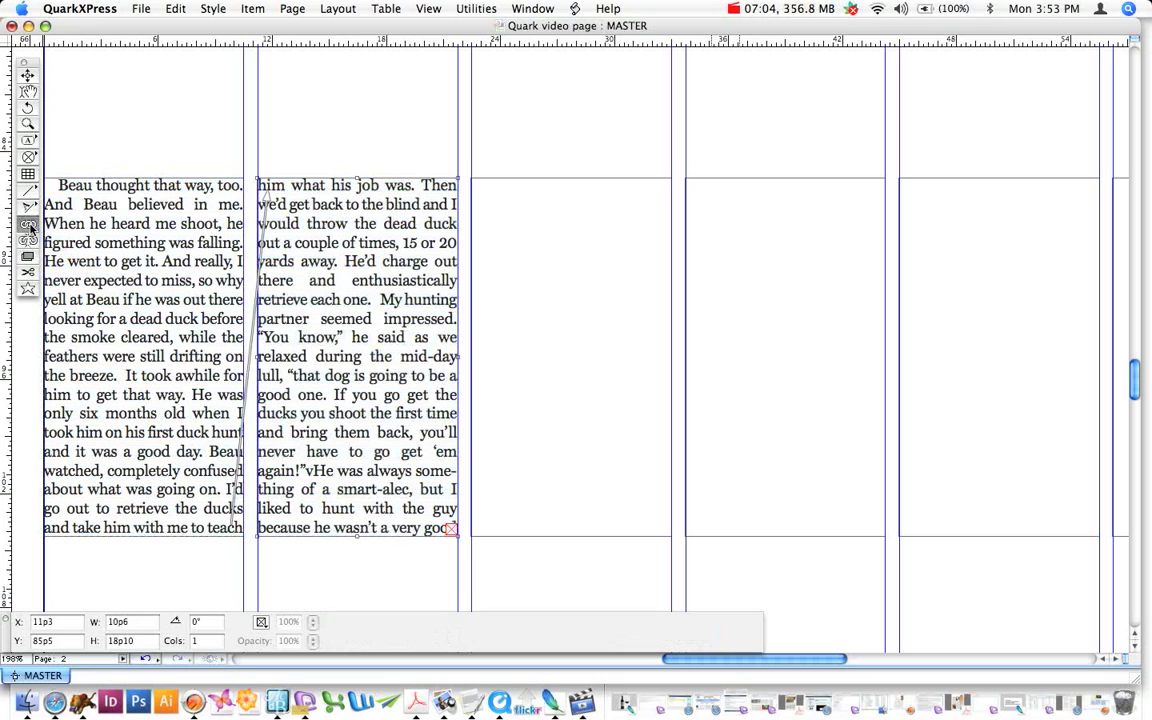
left_click(531, 454)
left_click(765, 440)
left_click(945, 454)
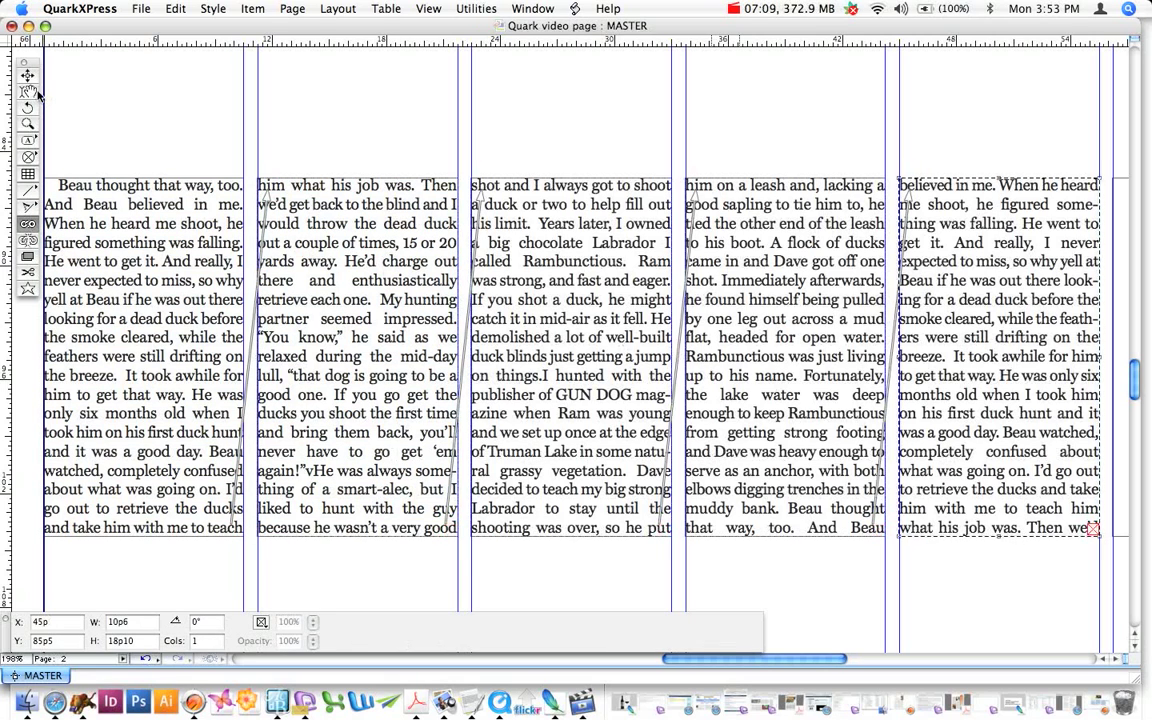
left_click(29, 91)
key("super+a")
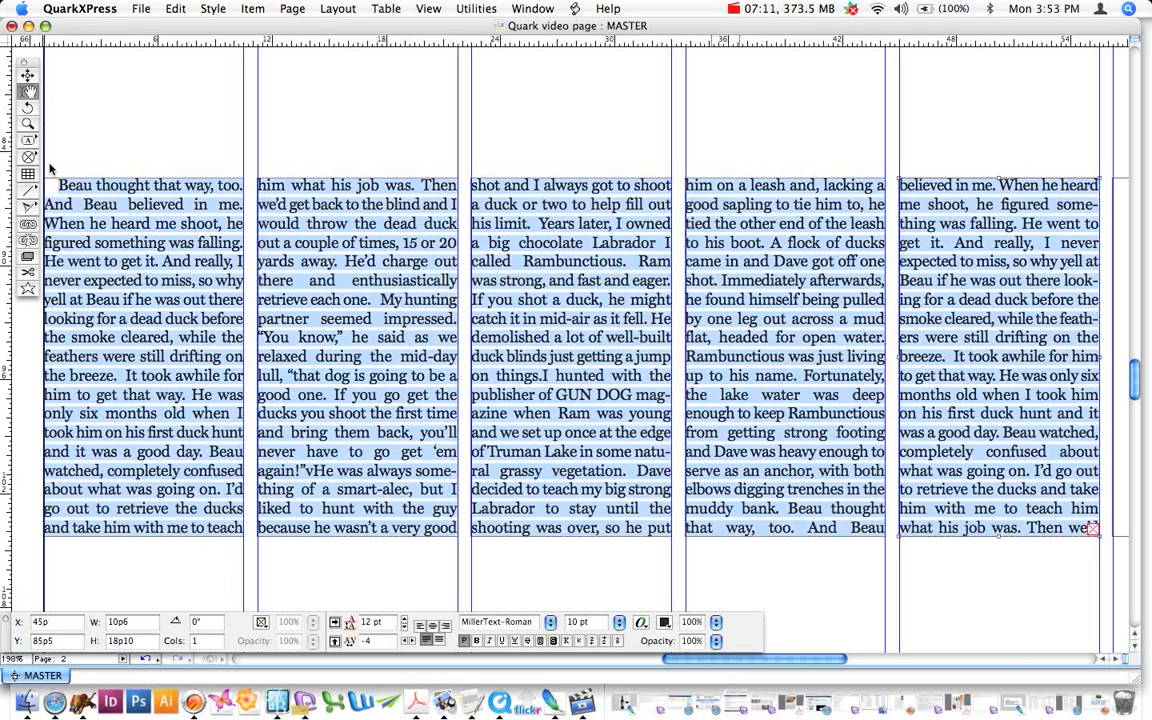
Break the story links with the Unlinking tool, detaching the fifth, fourth, third and second text boxes in turn, and return to the Content tool
left_click(29, 241)
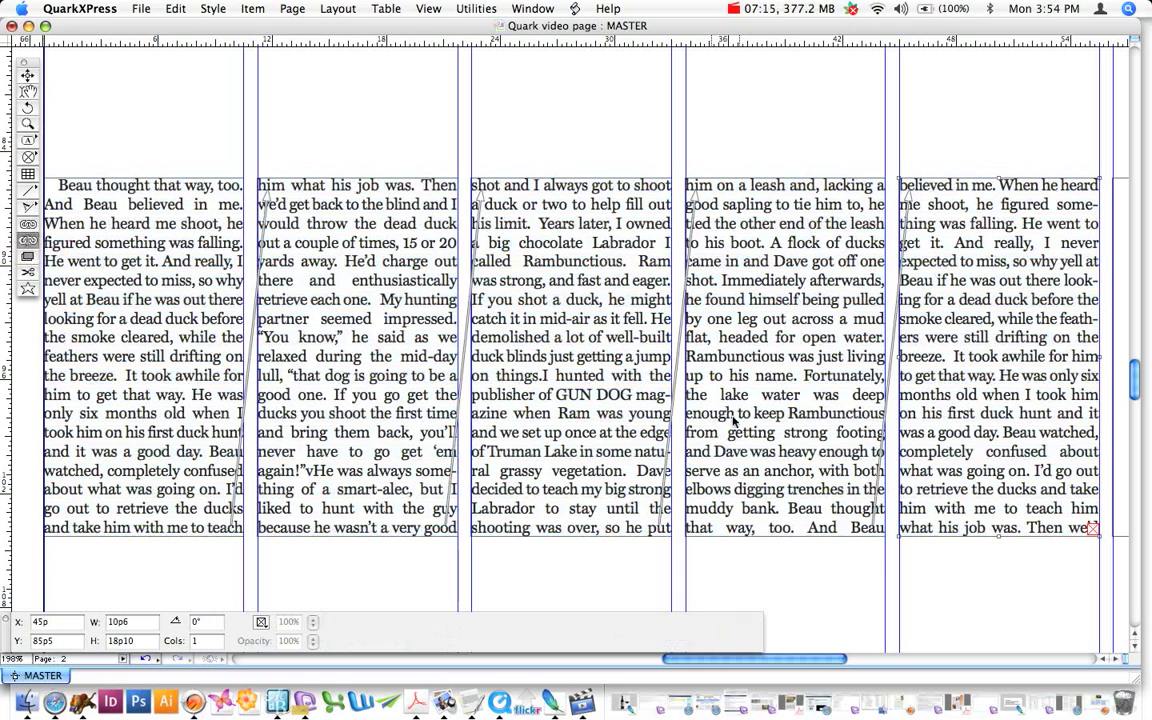
left_click(876, 537)
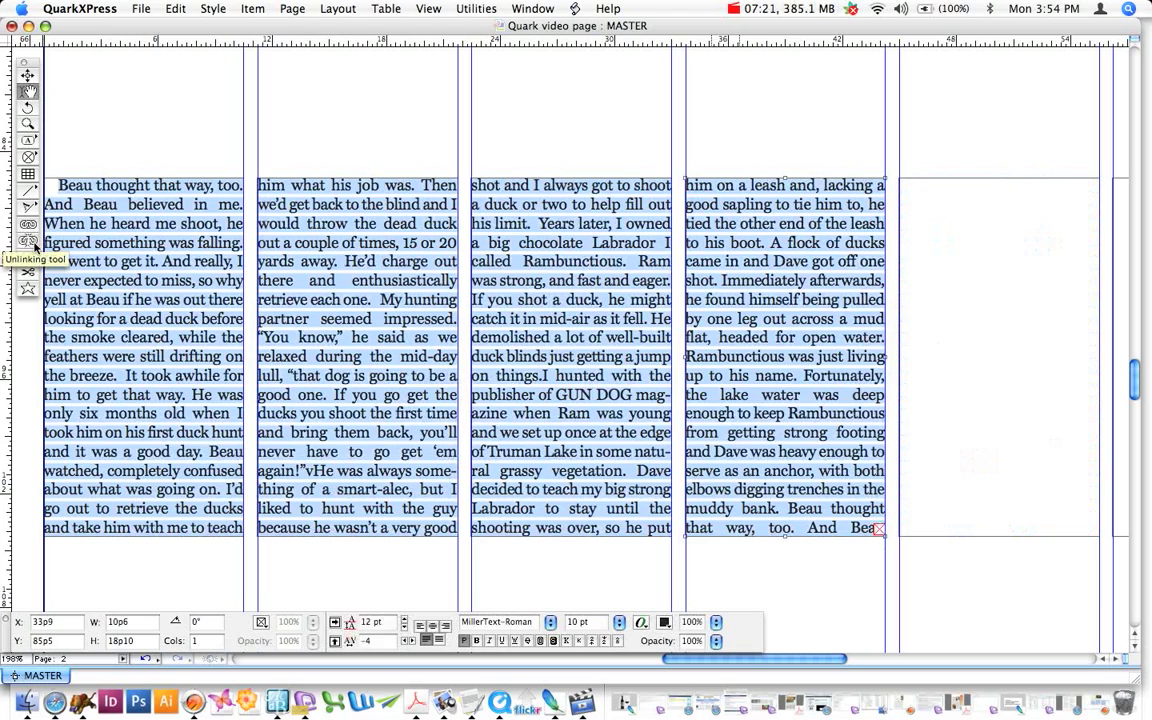
left_click(31, 241)
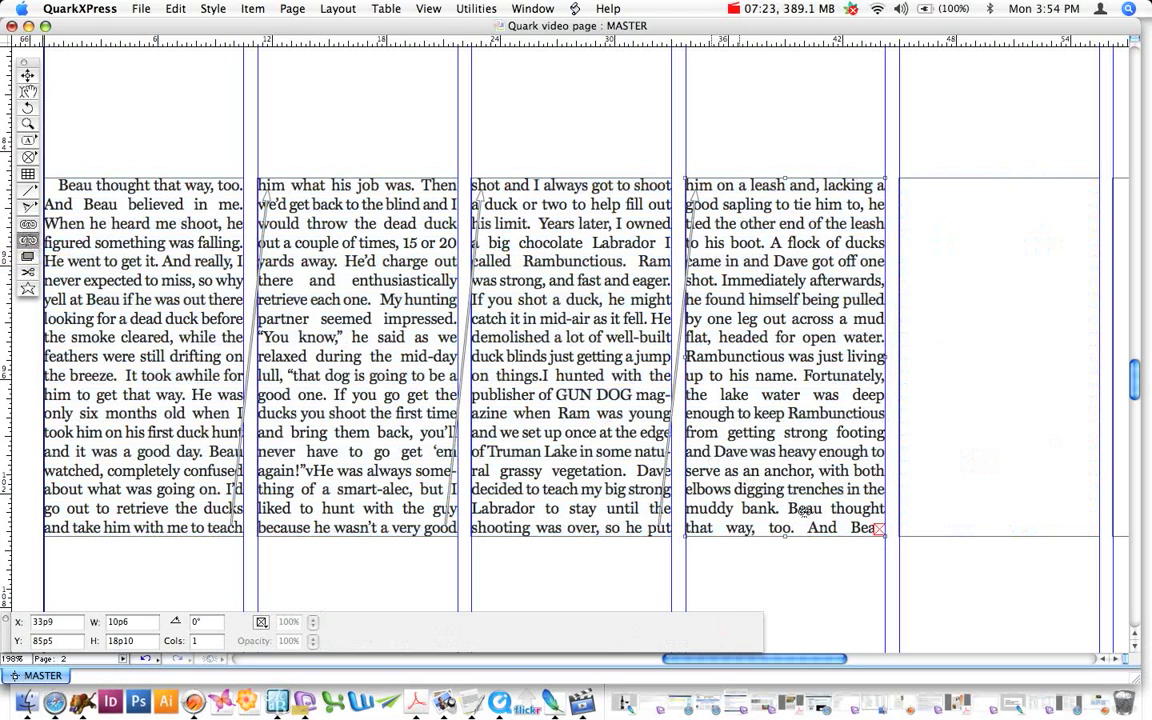
left_click(592, 476)
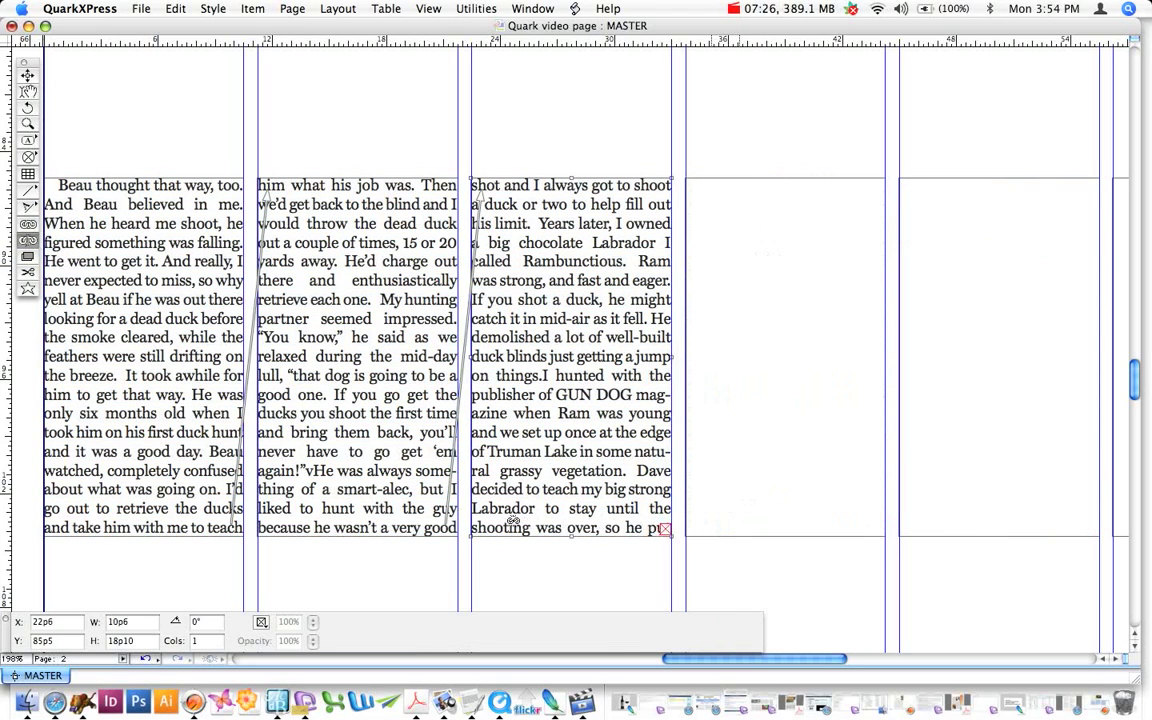
left_click(410, 380)
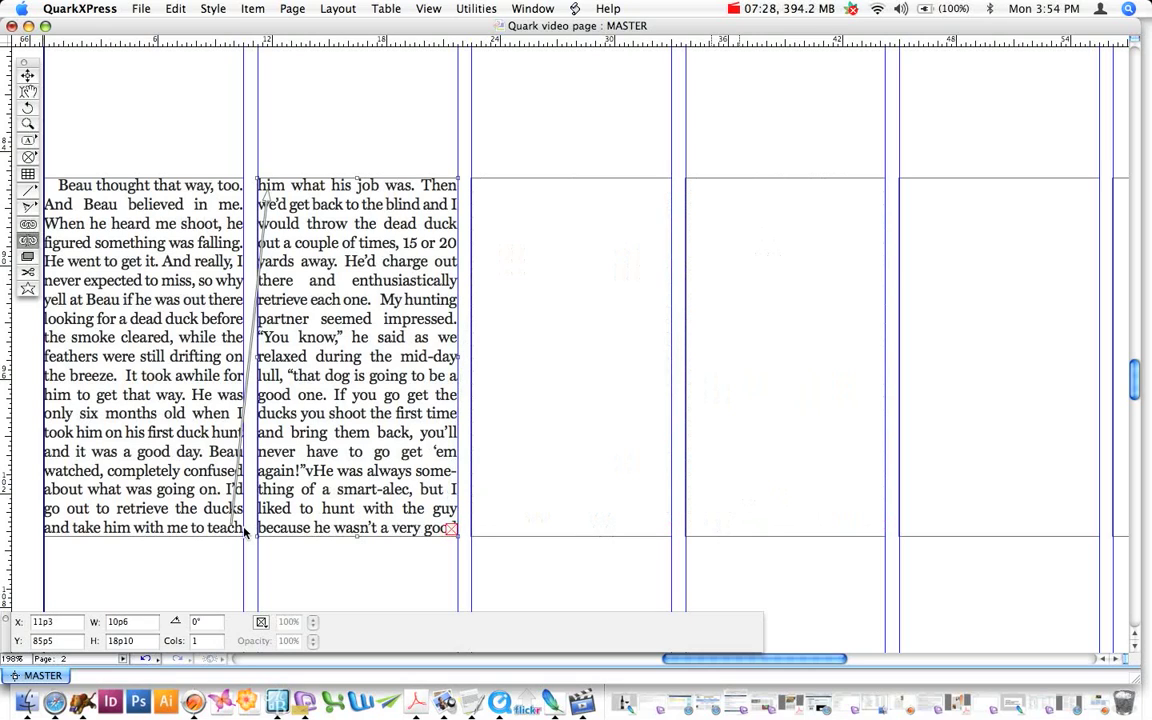
left_click(216, 480)
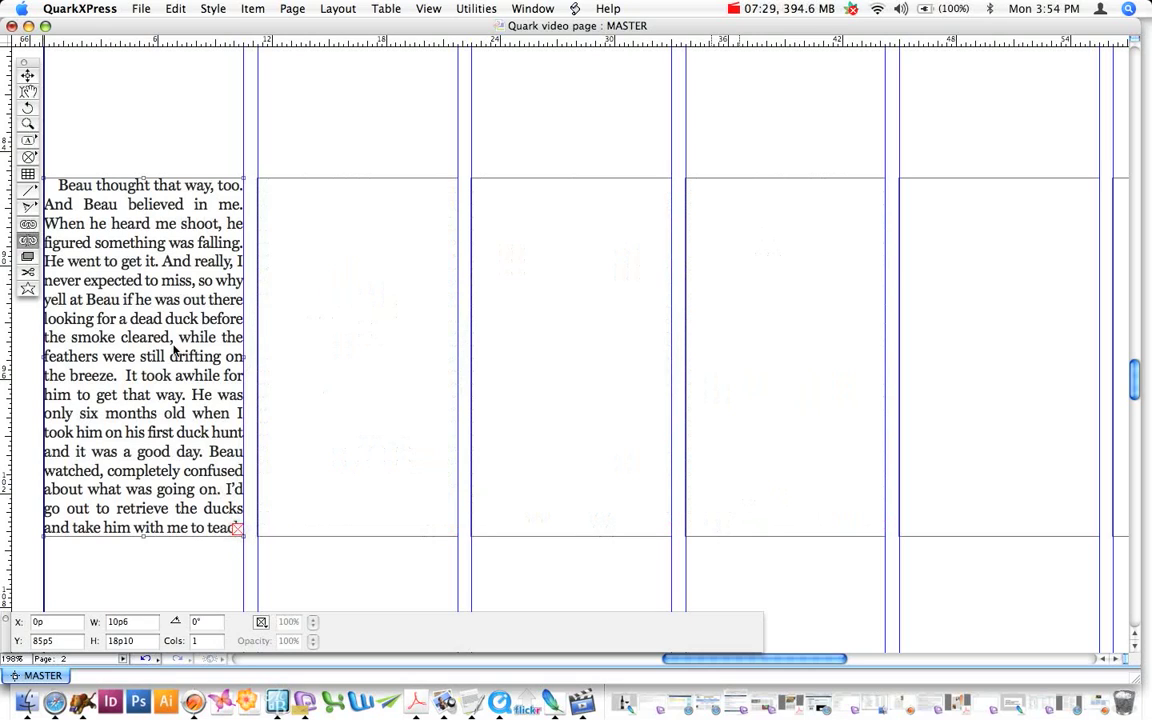
left_click(27, 91)
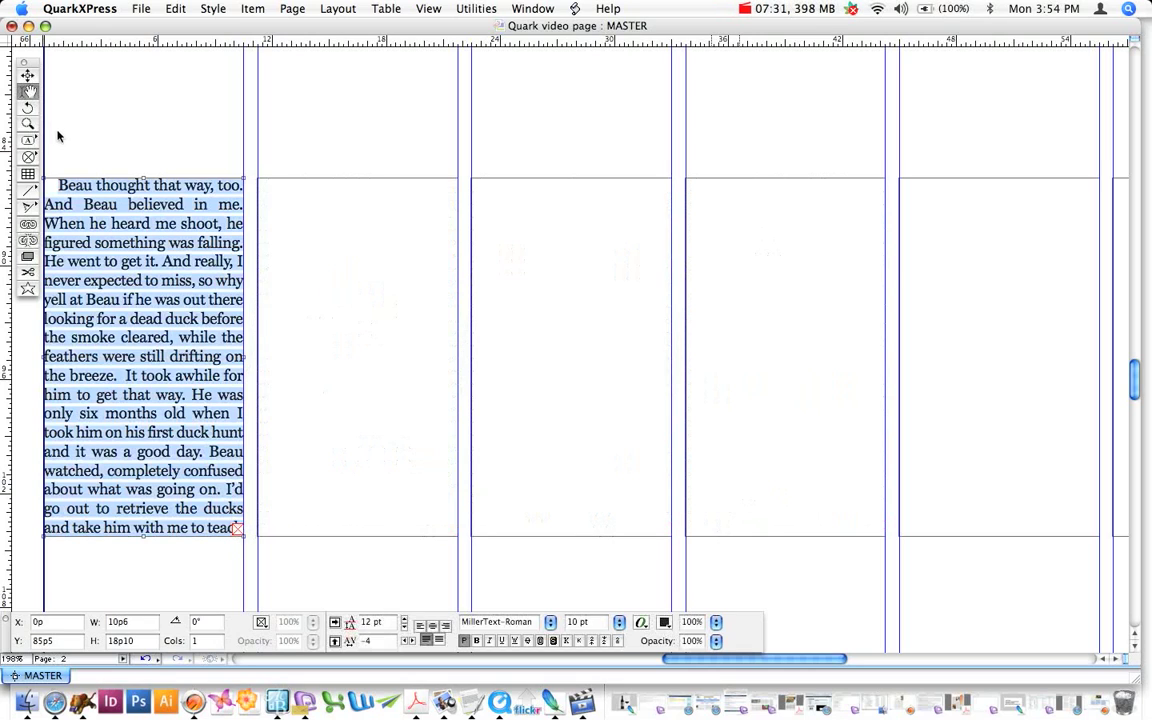
Cut the third text box's outline on its upper edge with the Scissors tool, pull the cut point away, and undo the pull
left_click(26, 259)
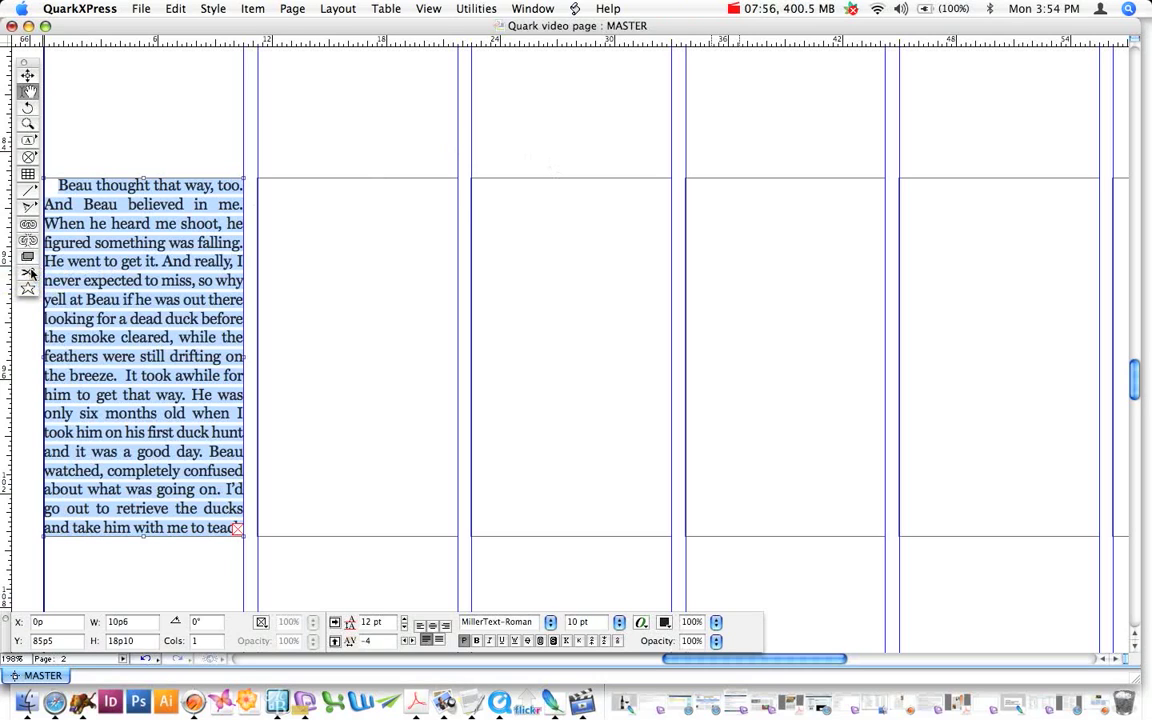
left_click(366, 239)
left_click(558, 180)
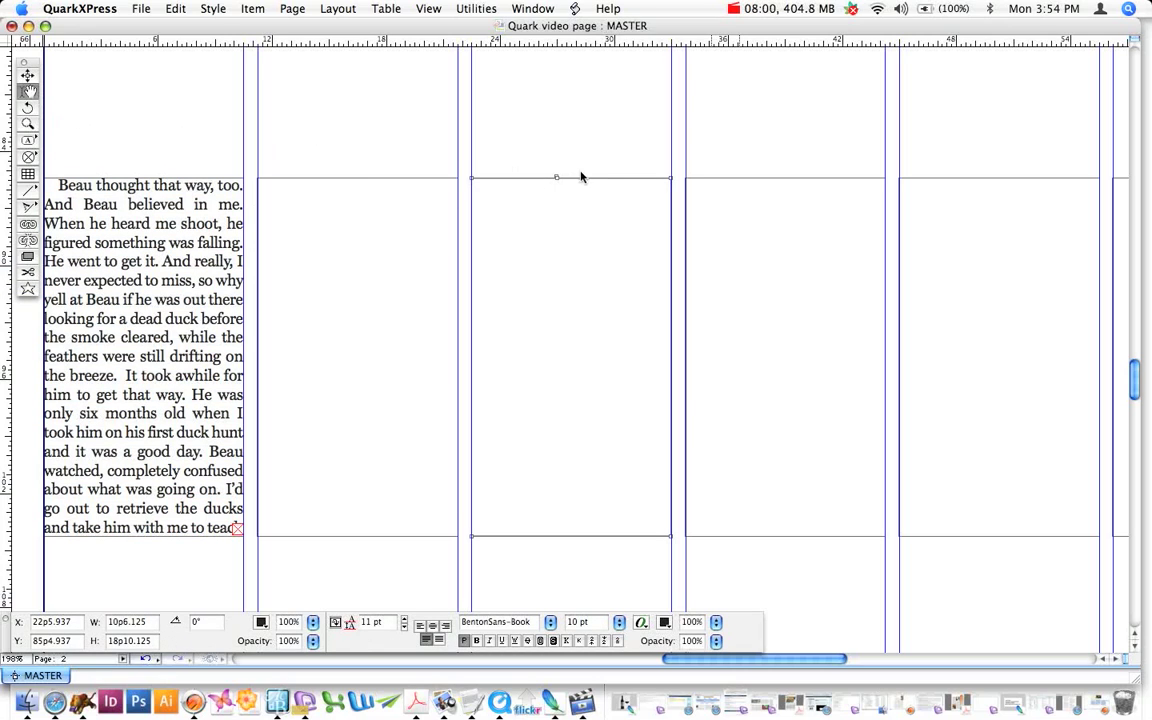
left_click_drag(560, 177, 543, 132)
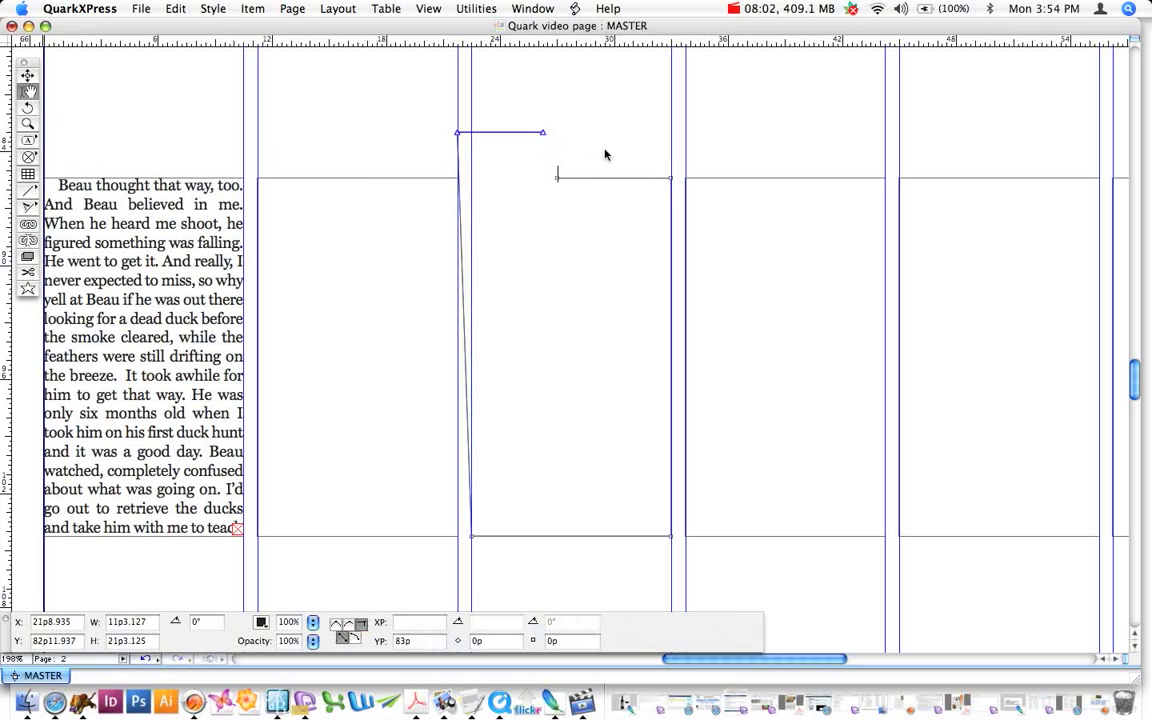
key("super+z")
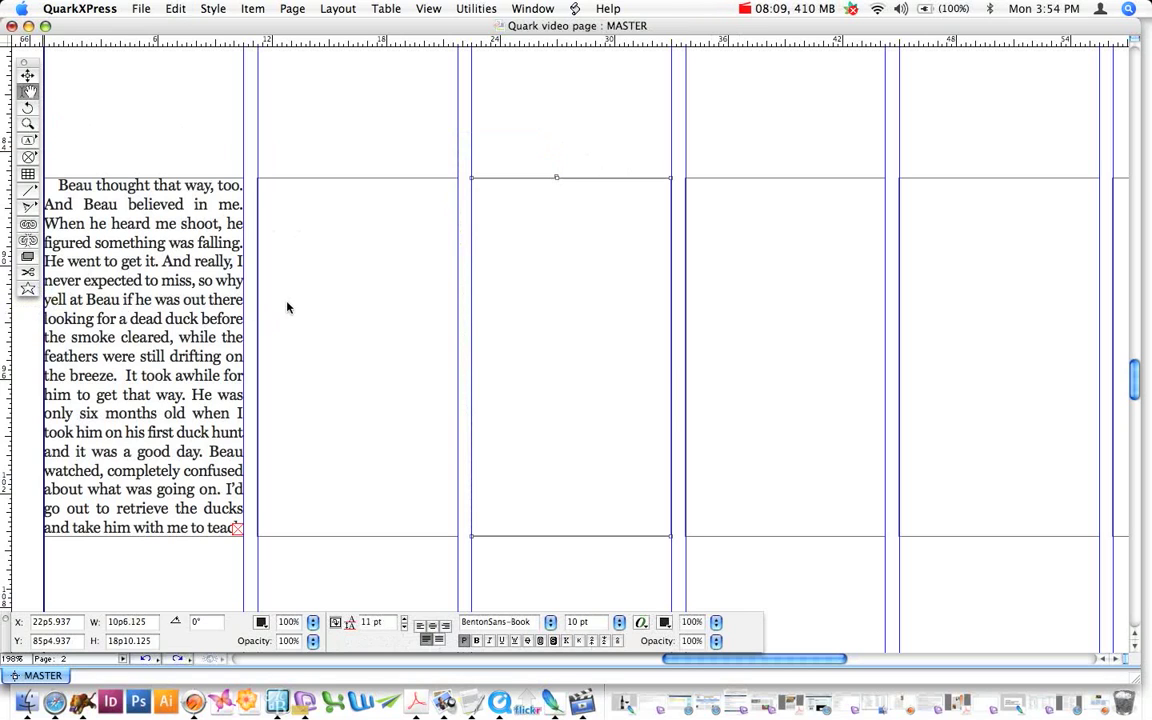
Draw a starburst about 9p7 wide and high in the empty area below the text boxes, with 40 spikes, 12.5% spike depth and 0 random spikes
scroll(302, 312, "down", 10)
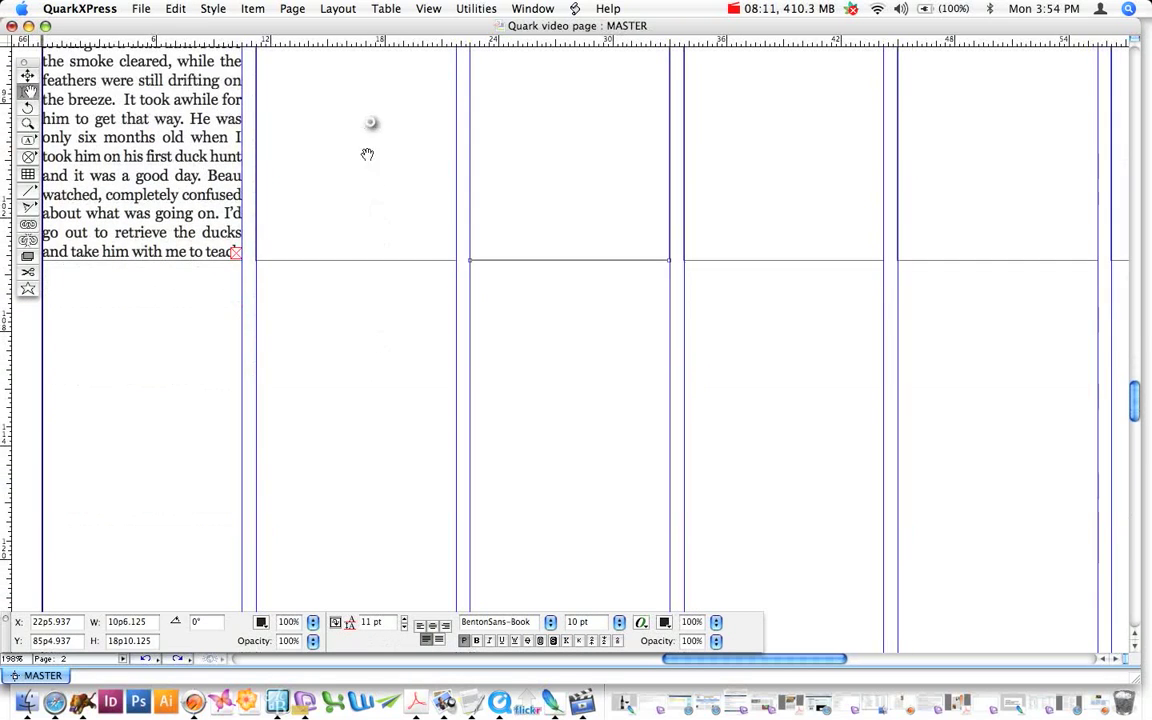
left_click_drag(418, 236, 437, 386)
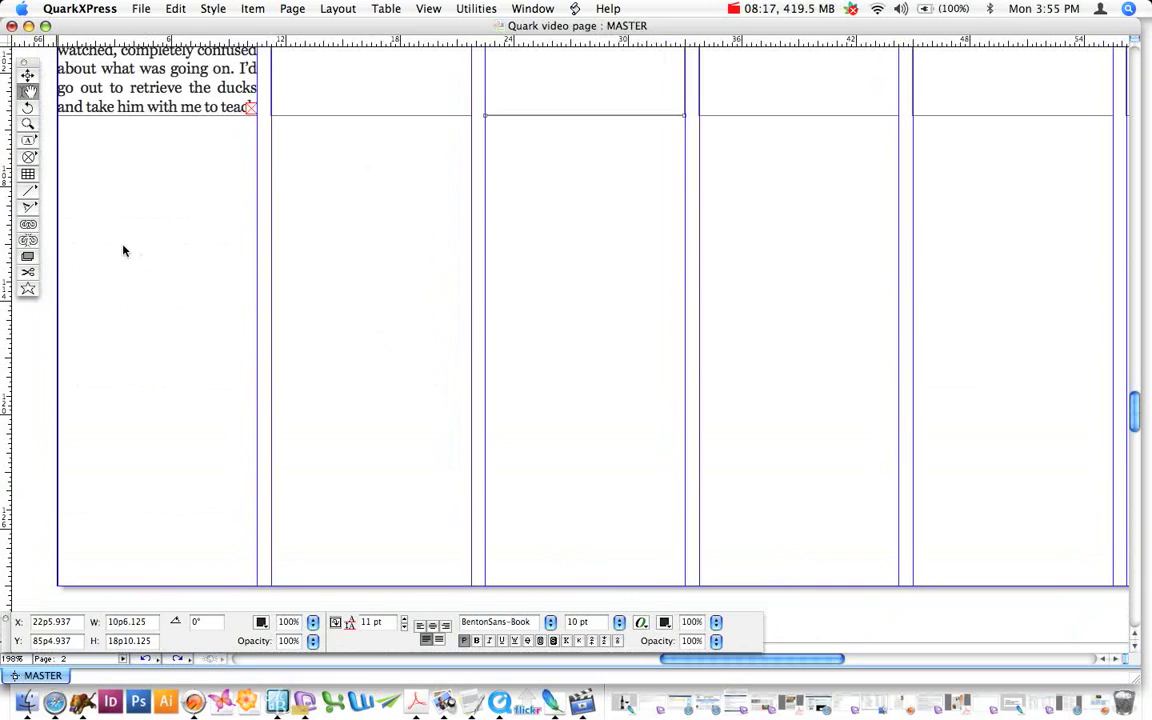
double_click(28, 289)
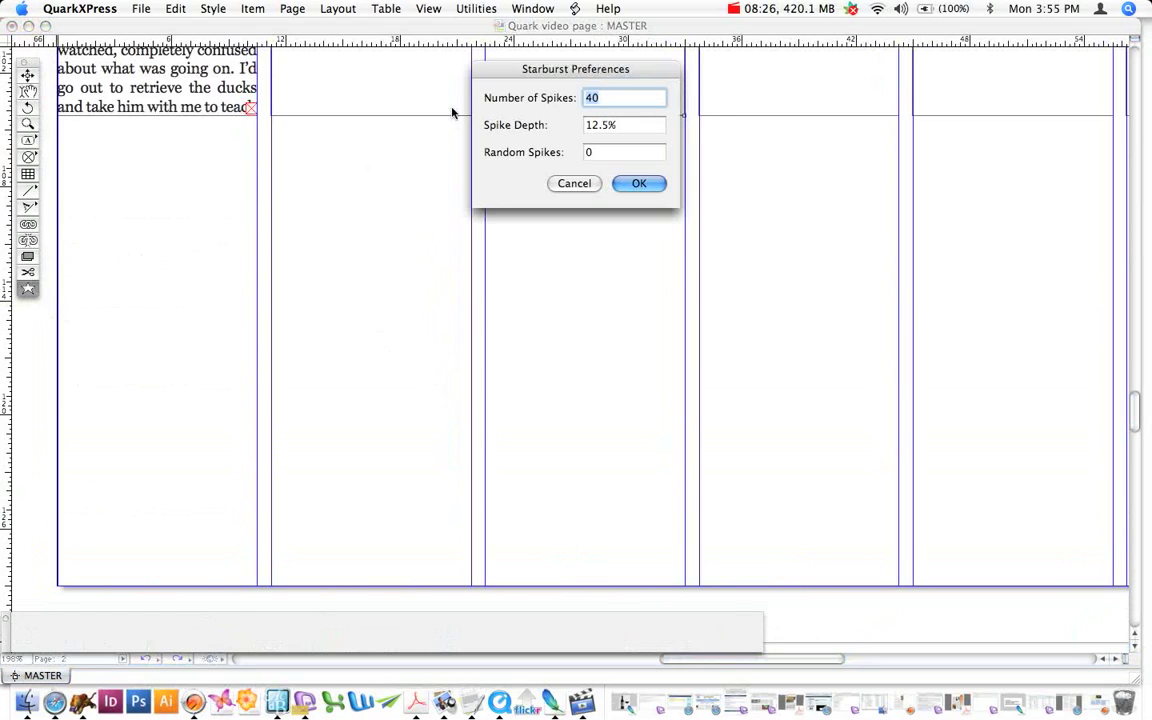
left_click_drag(502, 65, 492, 210)
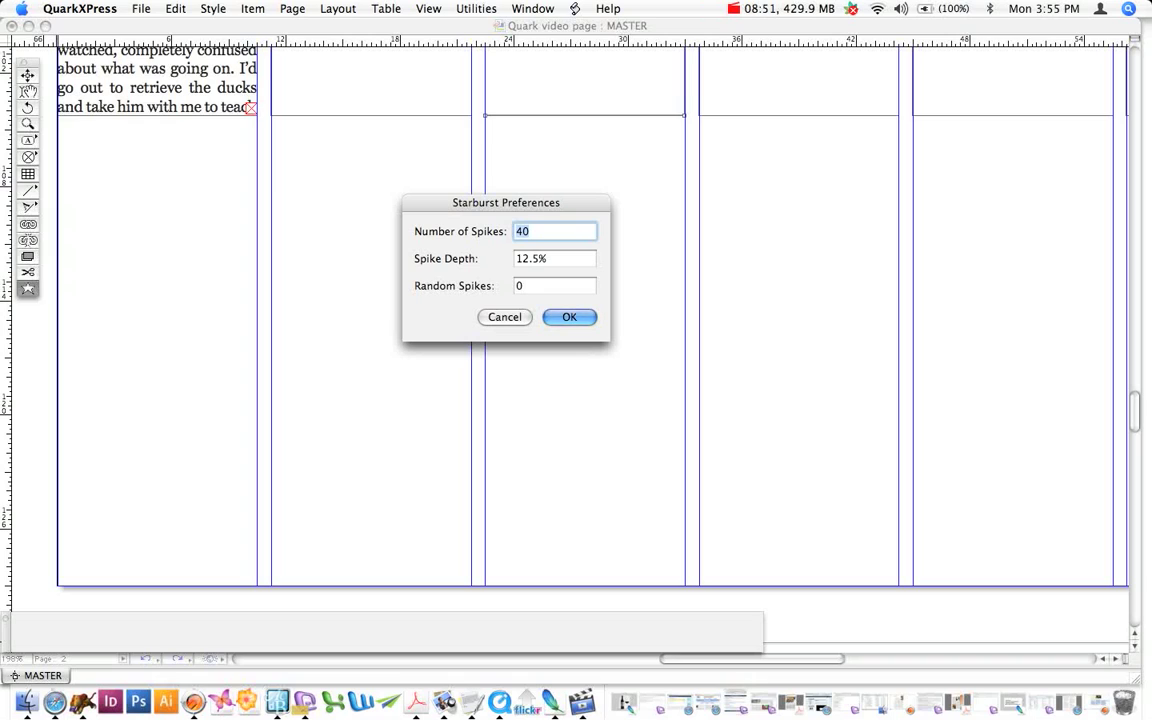
left_click(571, 316)
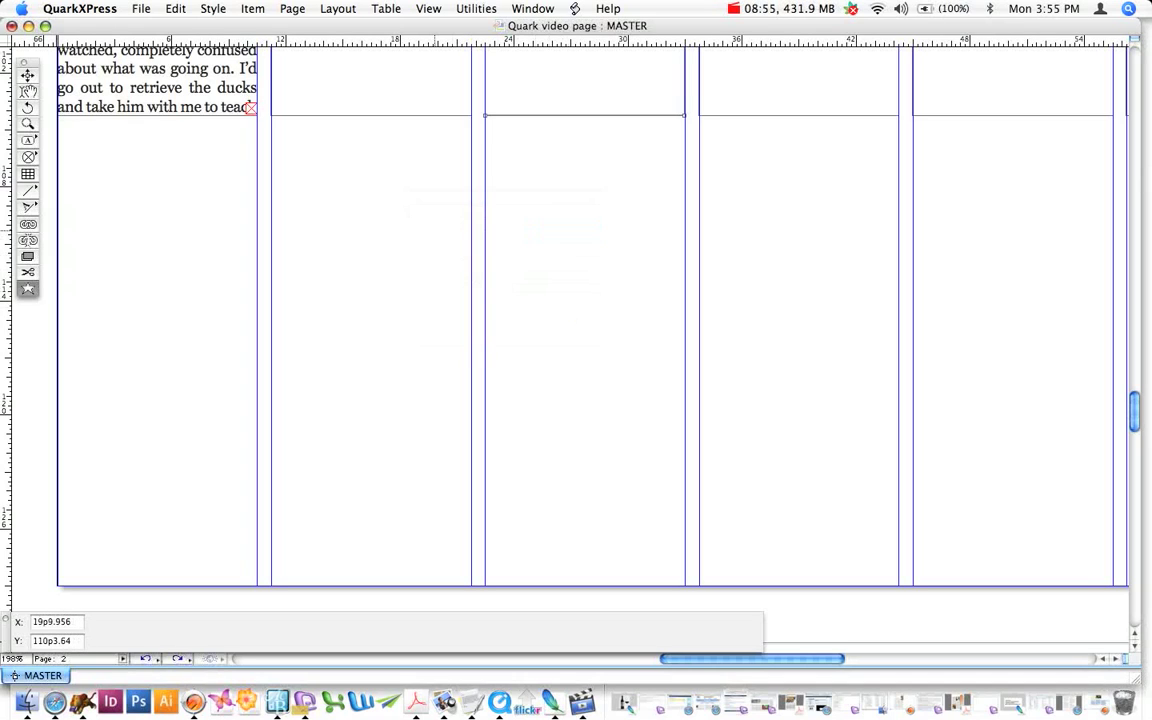
left_click_drag(429, 226, 613, 397)
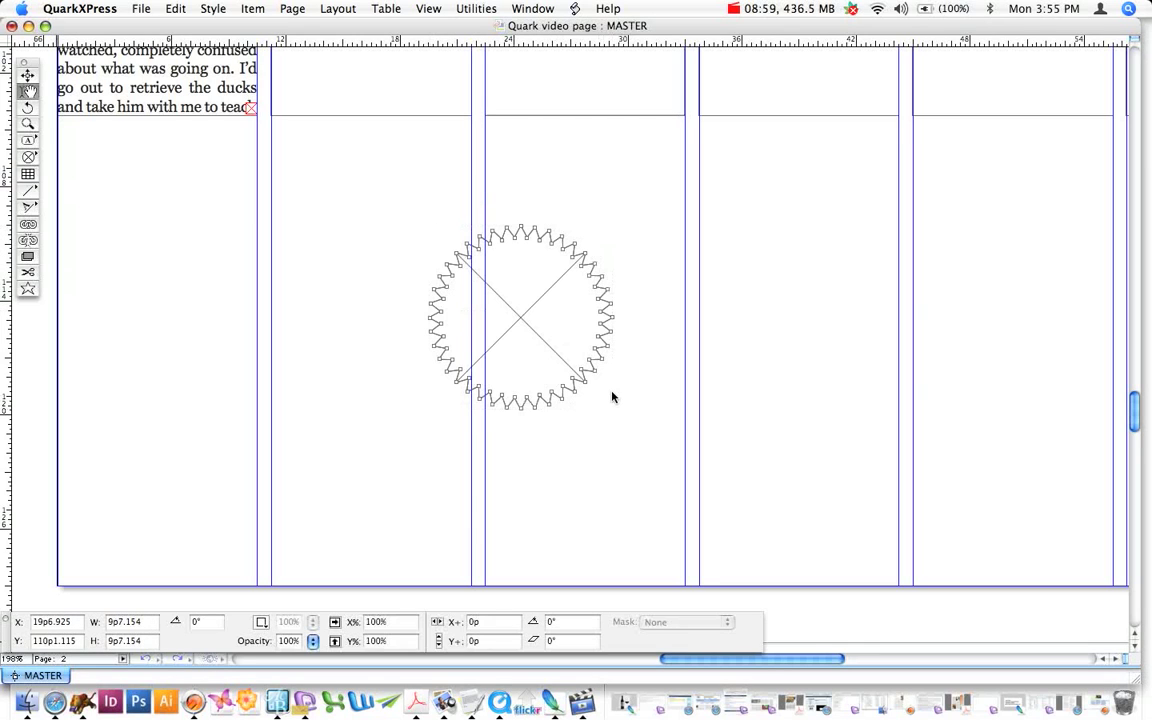
Set the starburst's box color to Magenta
key("super+m")
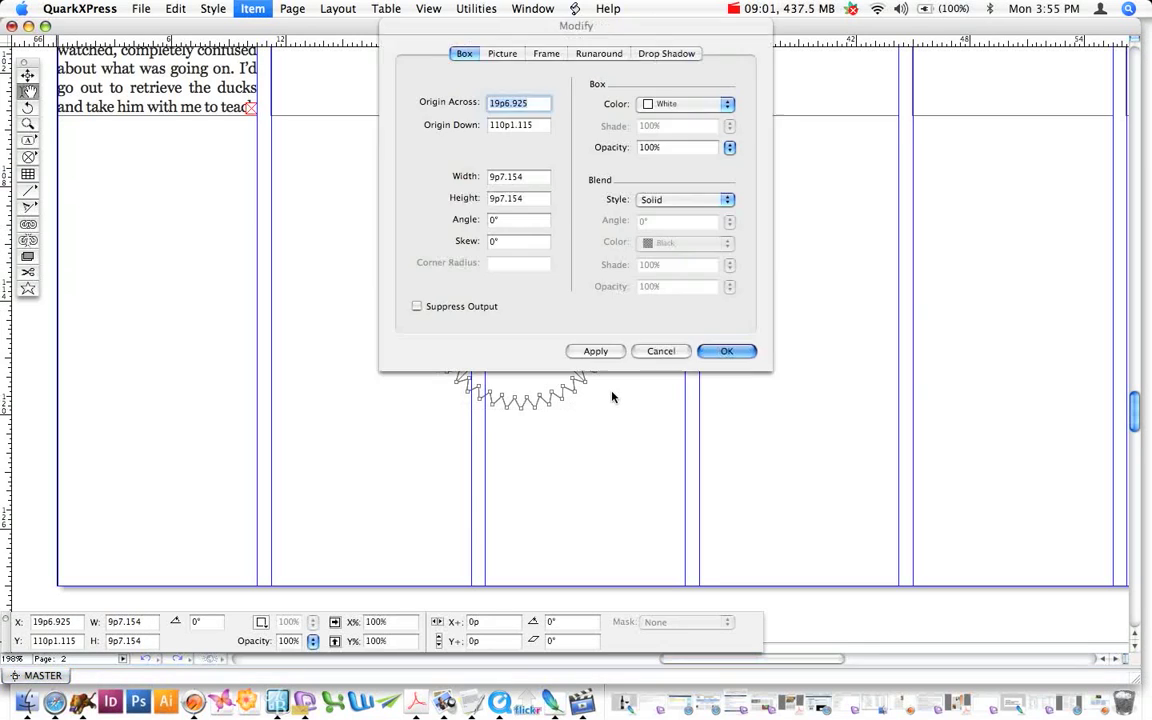
left_click(698, 107)
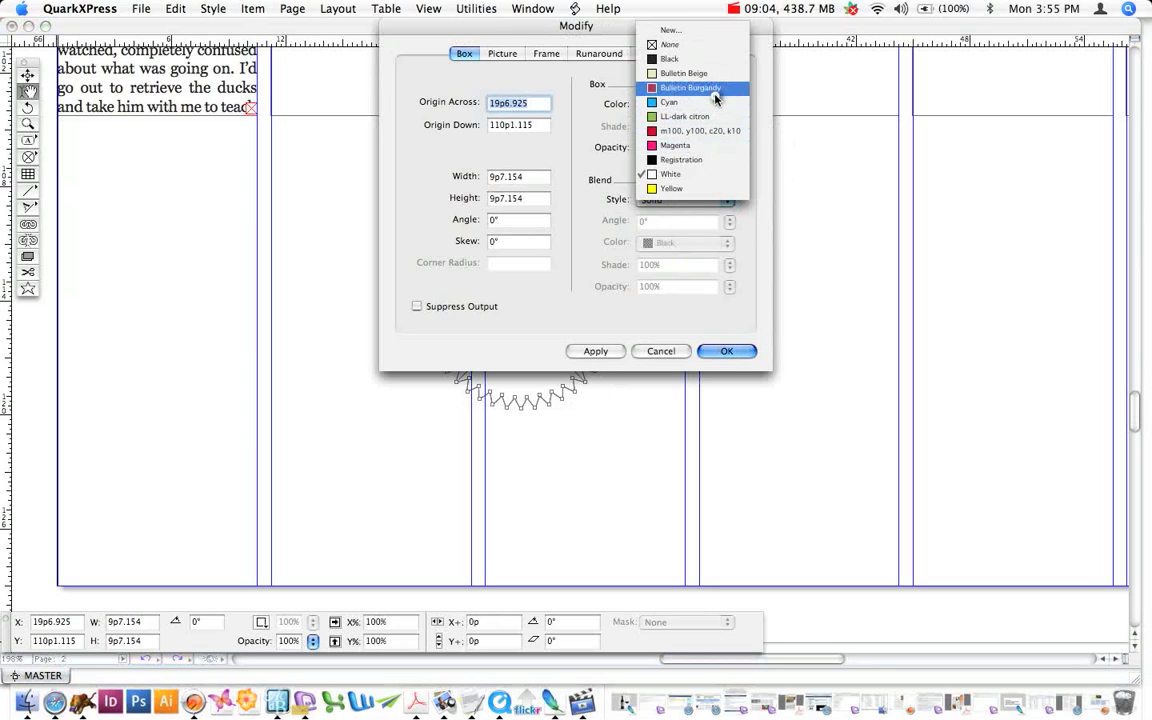
left_click(706, 145)
left_click(746, 350)
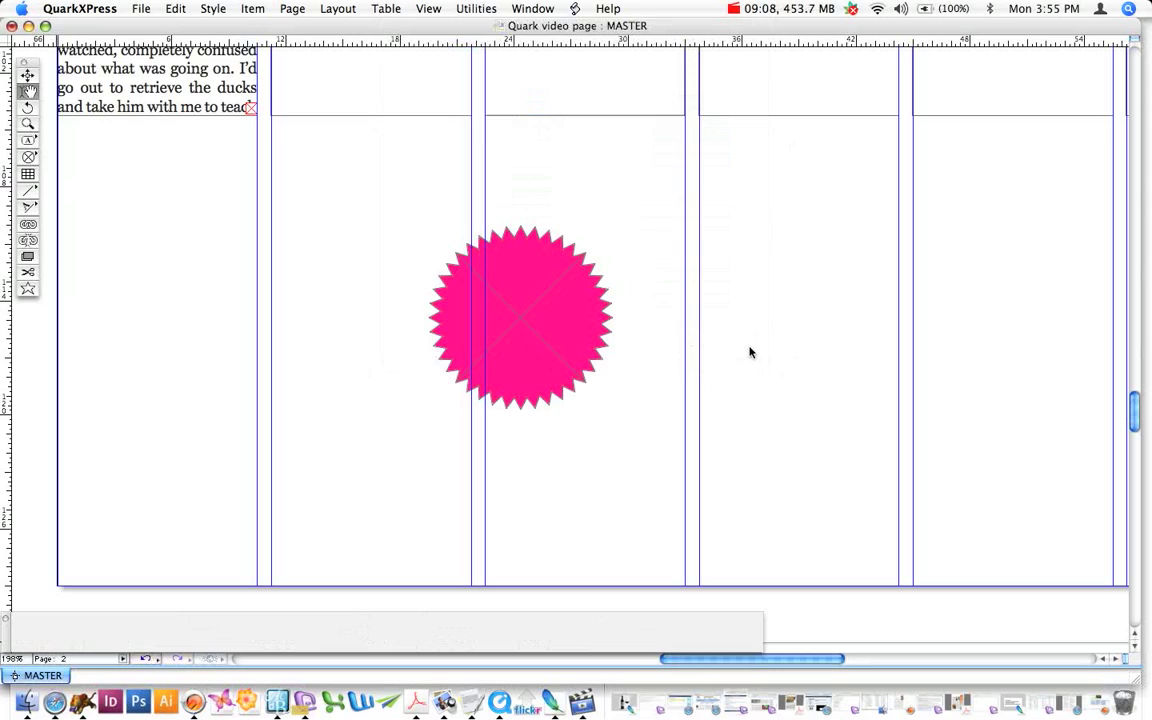
Hide the page guides and bring the contact details and GateHouse Media logo on page 1 into view
key("F7")
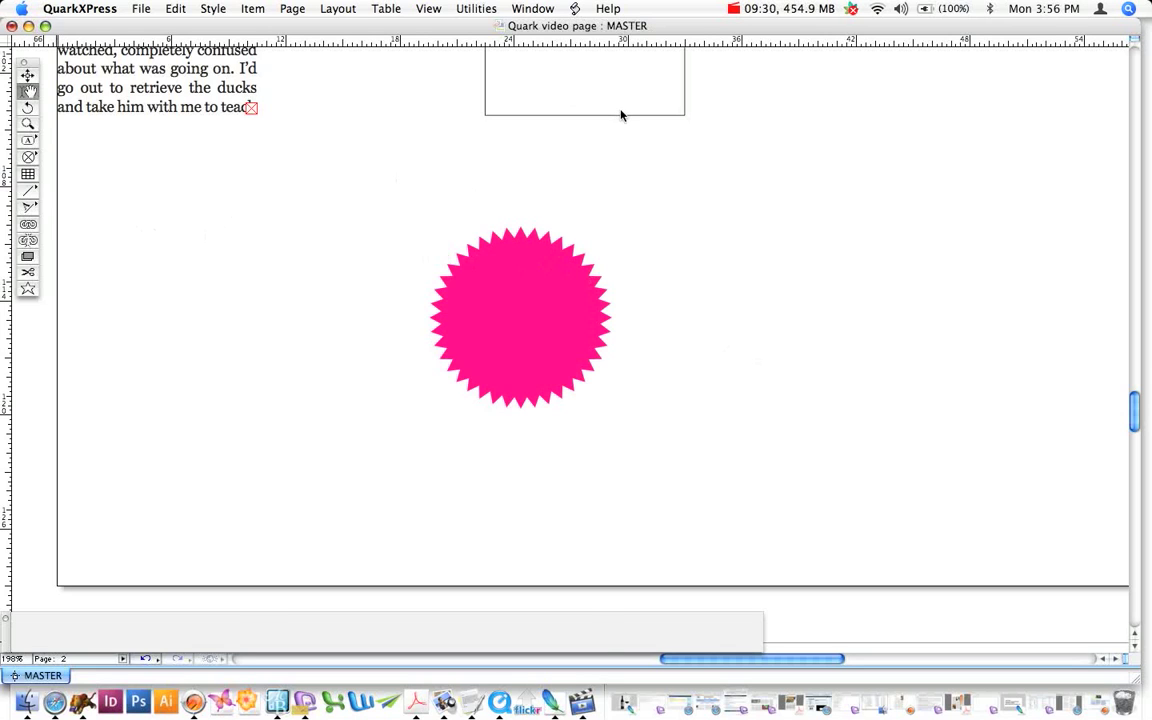
scroll(620, 113, "up", 10)
scroll(620, 115, "up", 10)
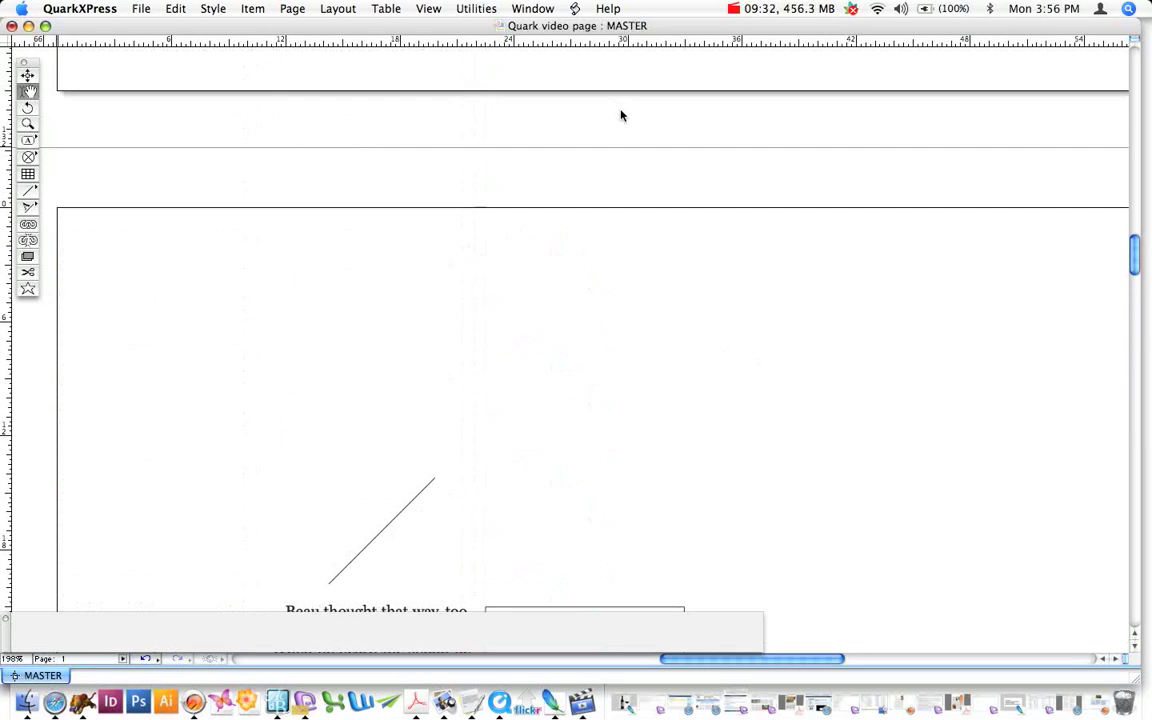
scroll(620, 115, "right", 3)
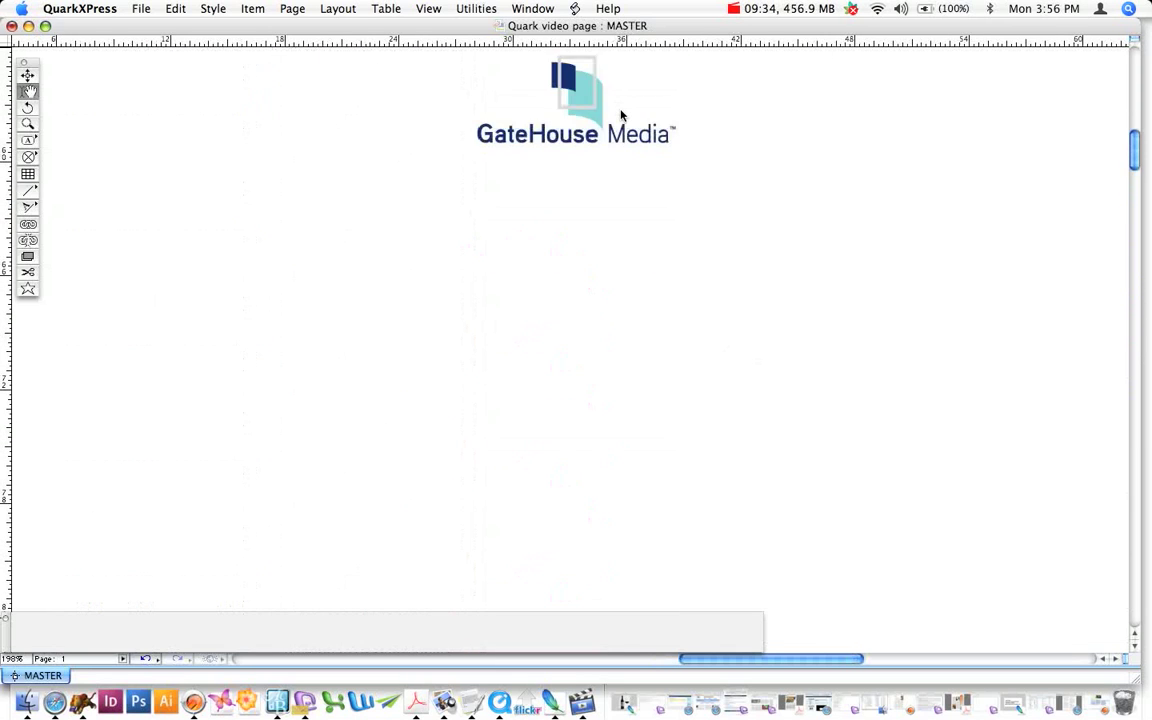
scroll(620, 115, "up", 5)
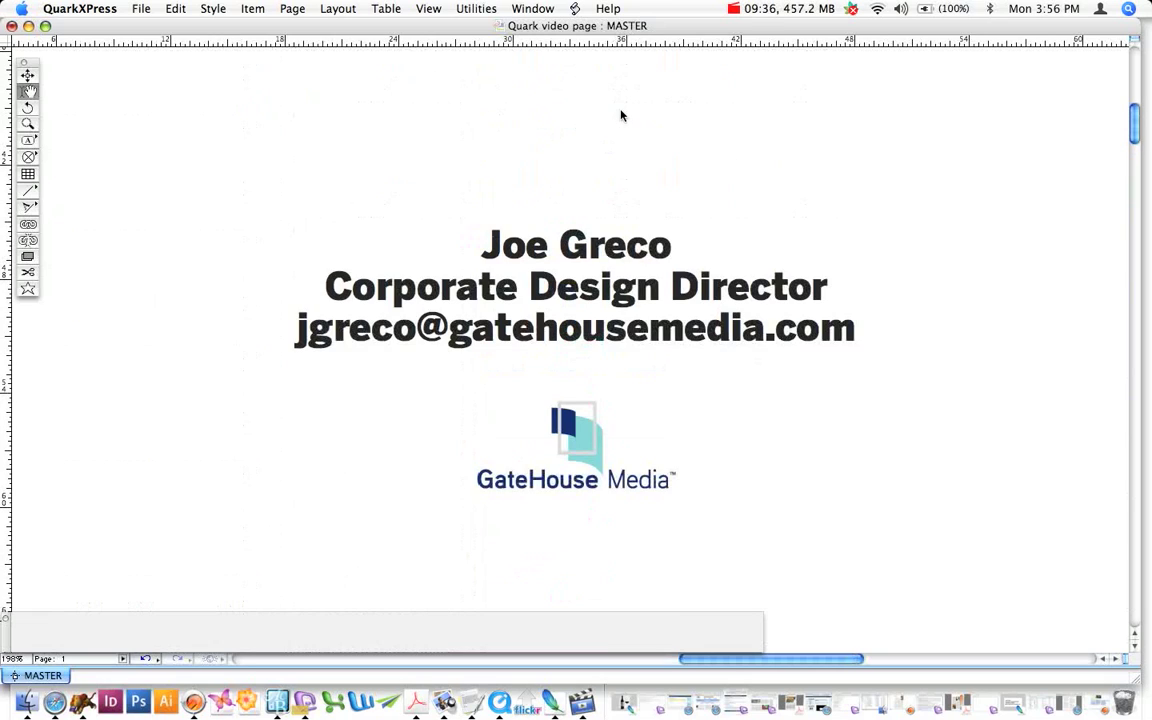